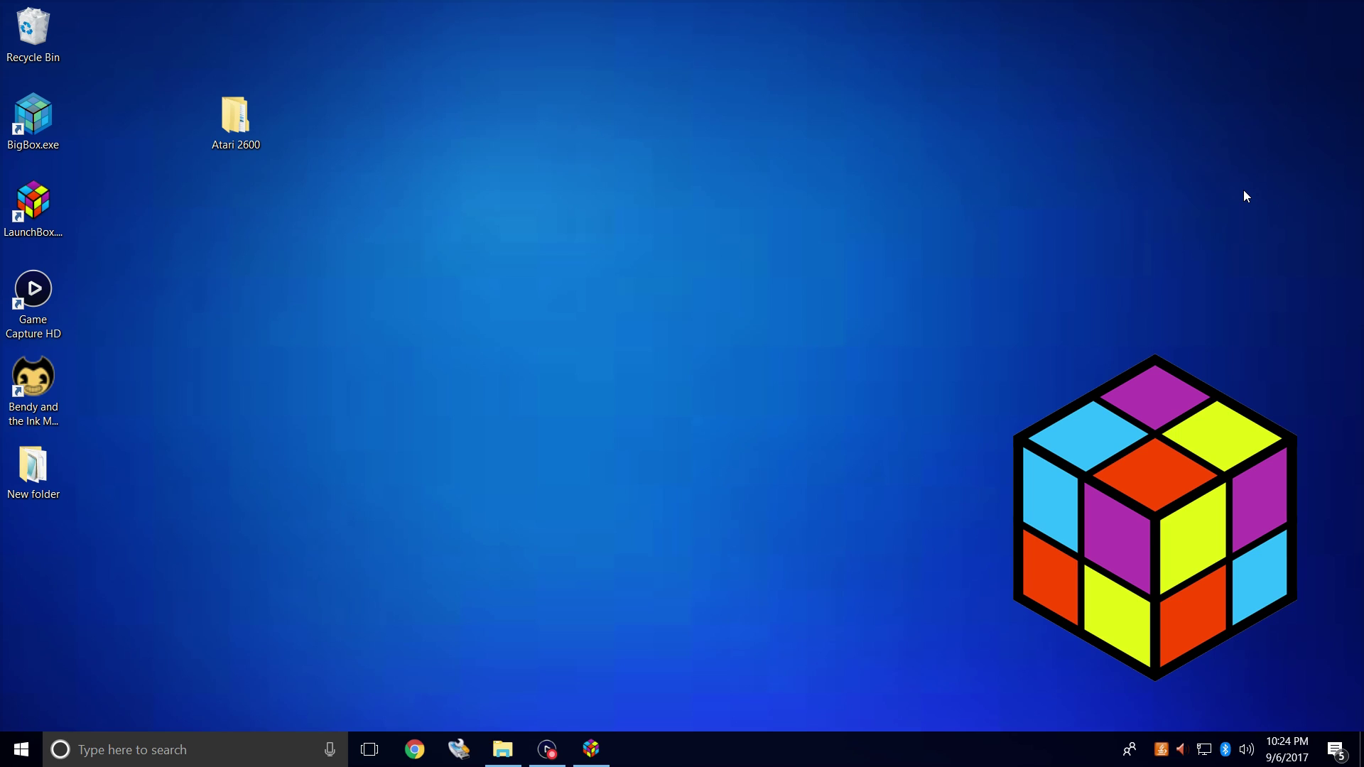
Review the zipped ROM files in the desktop's Atari 2600 folder, then minimize its window.
double_click(250, 127)
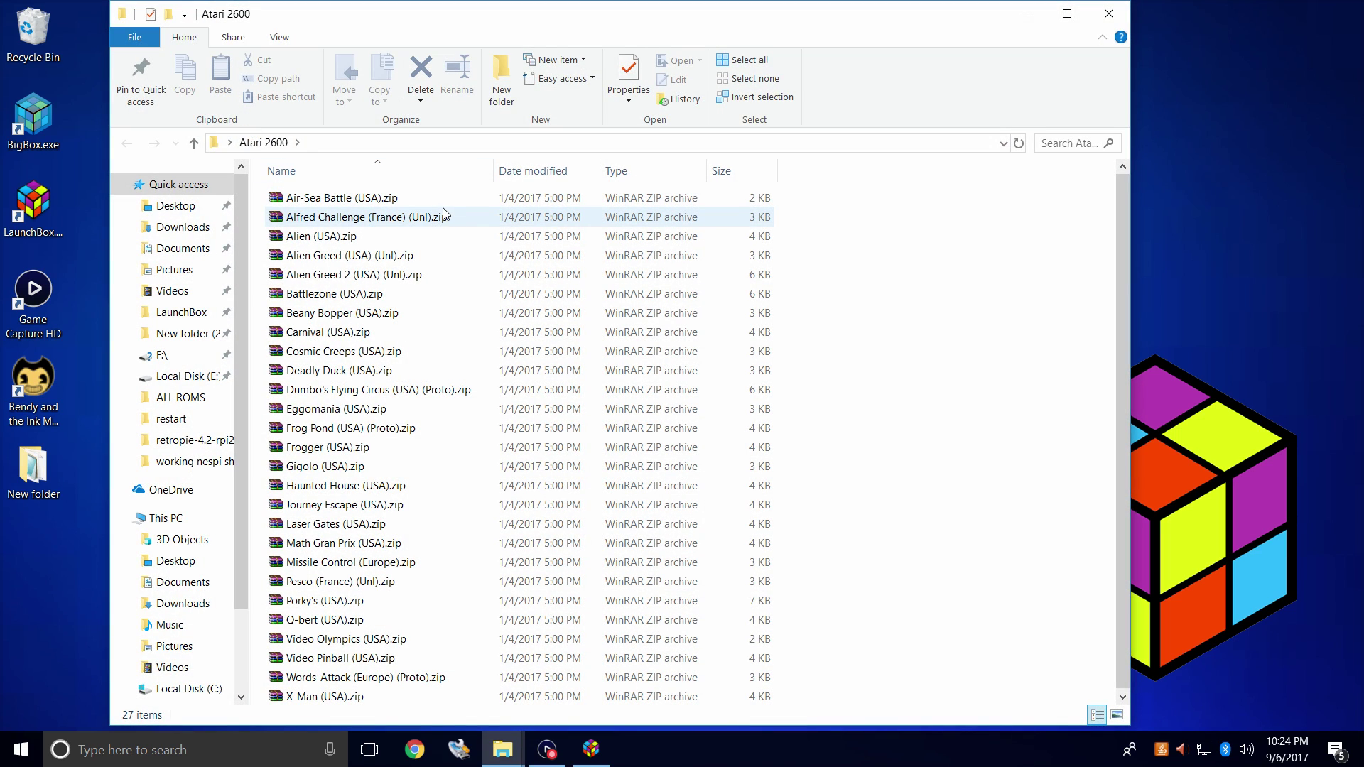
double_click(738, 11)
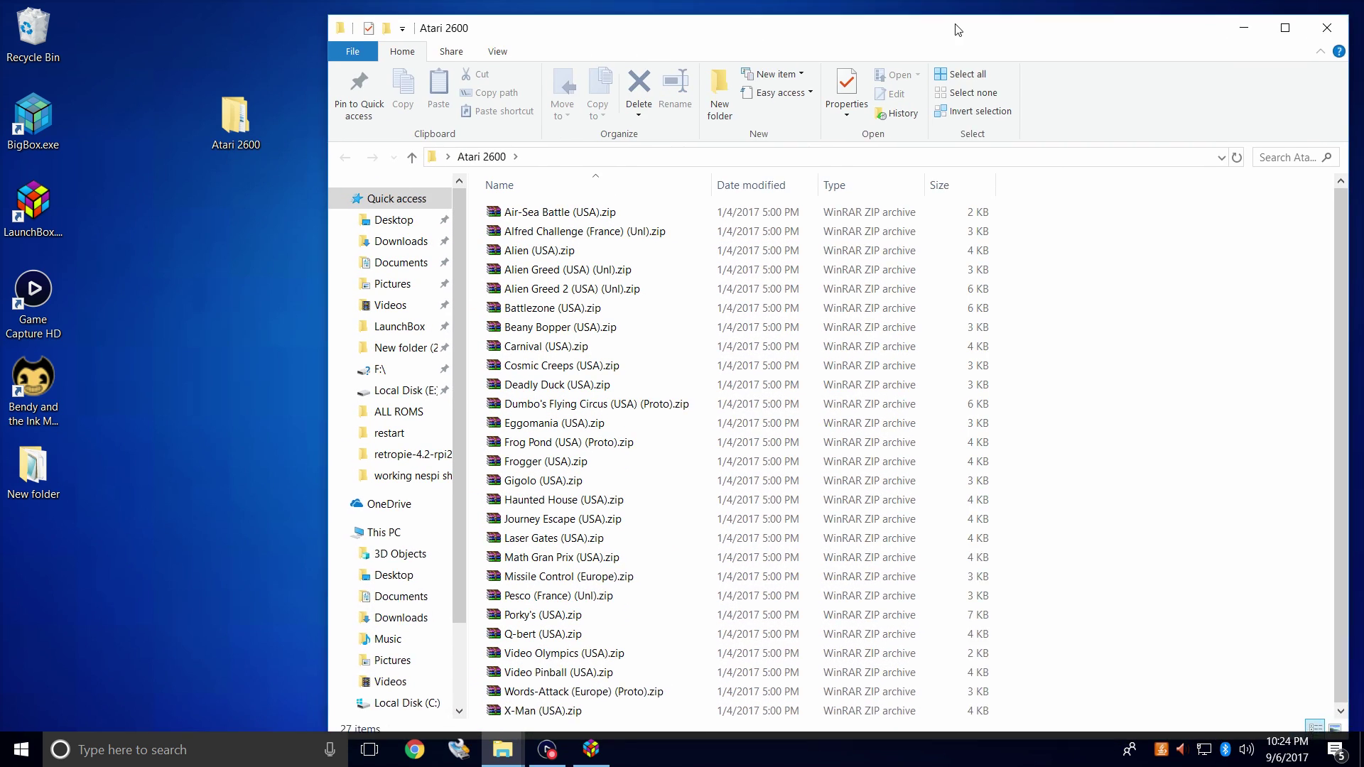
double_click(469, 22)
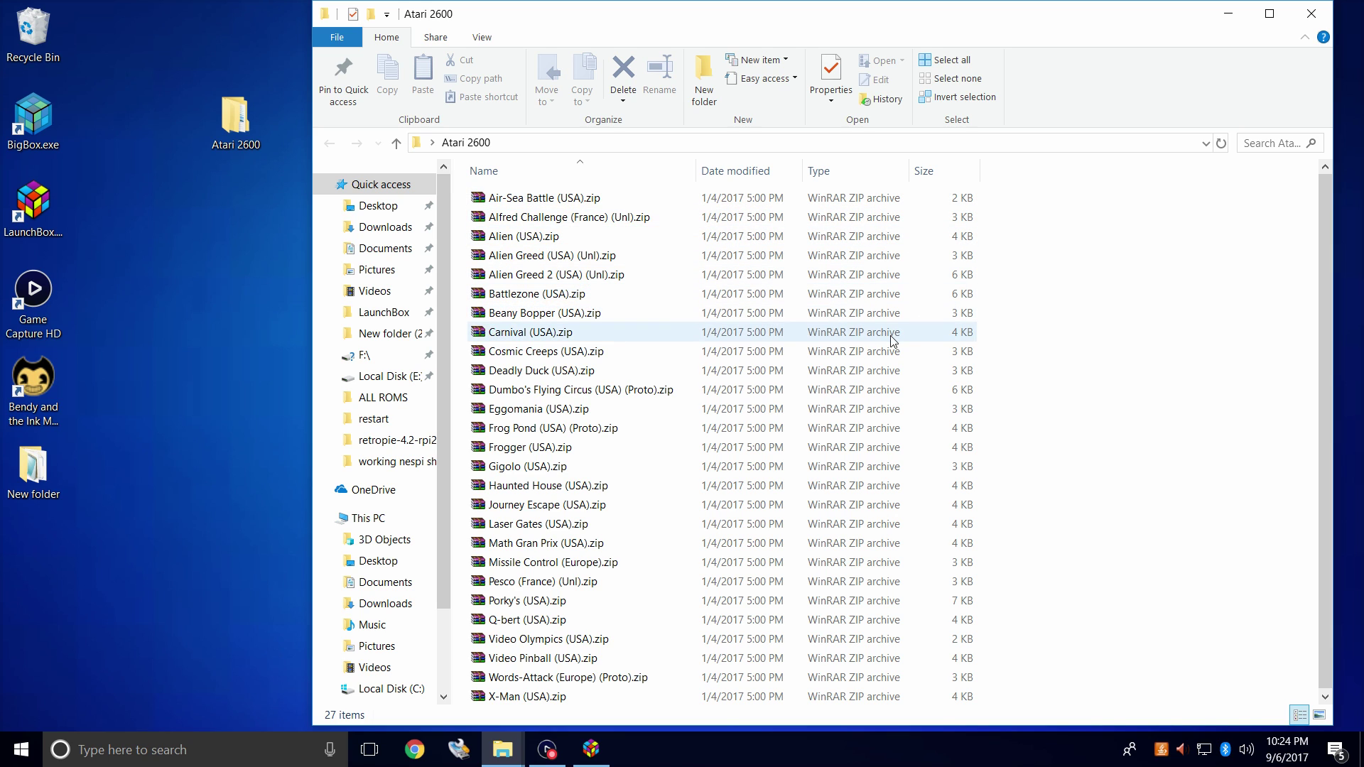
drag(1330, 223, 1330, 334)
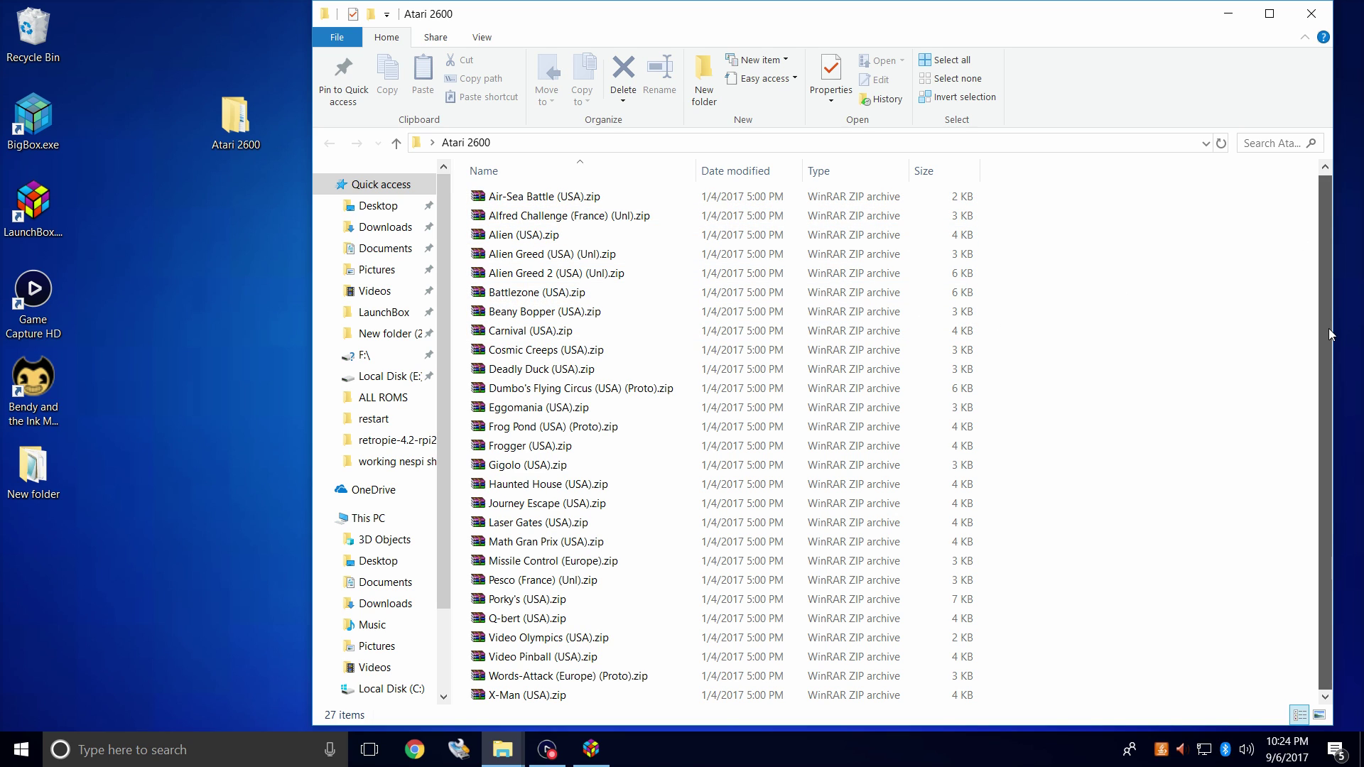
click(1227, 14)
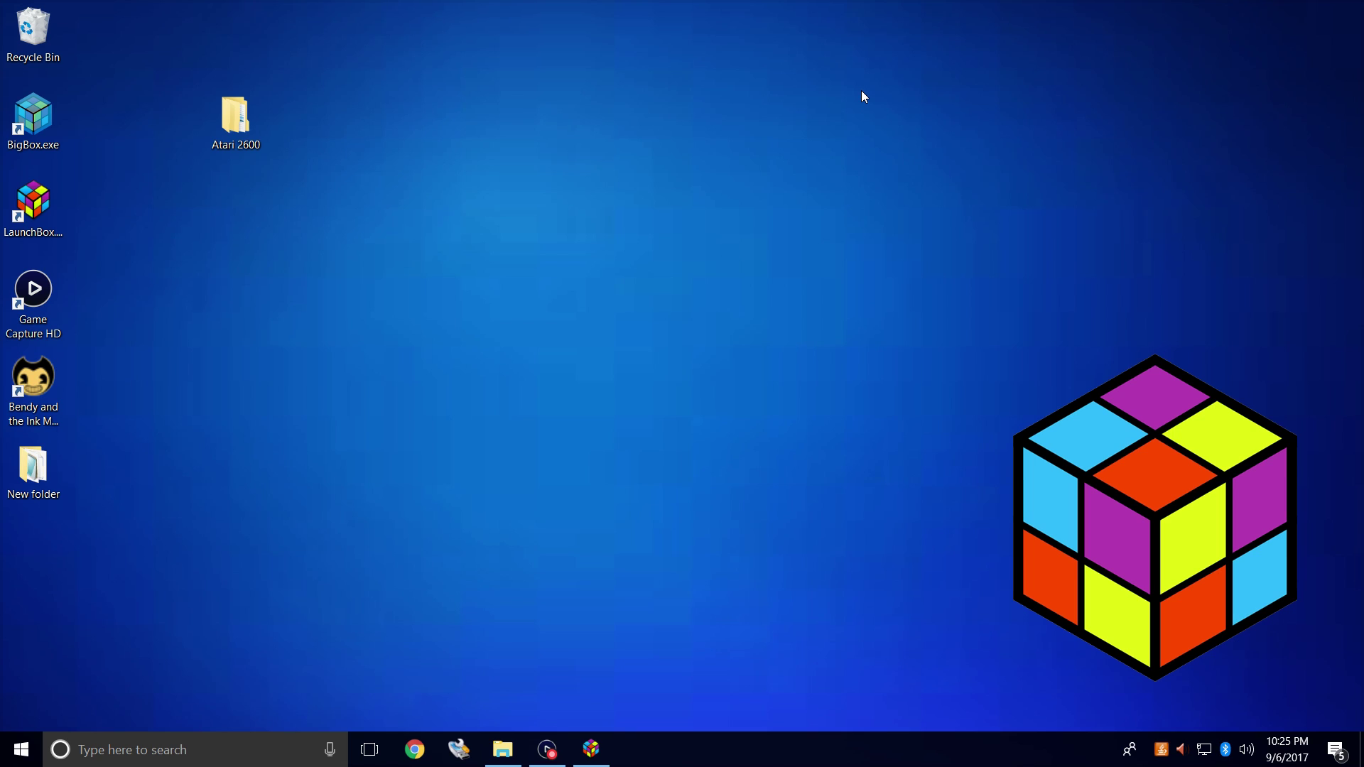
Launch retroarch.exe from the RetroArch folder inside LaunchBox's Emulators folder.
click(503, 749)
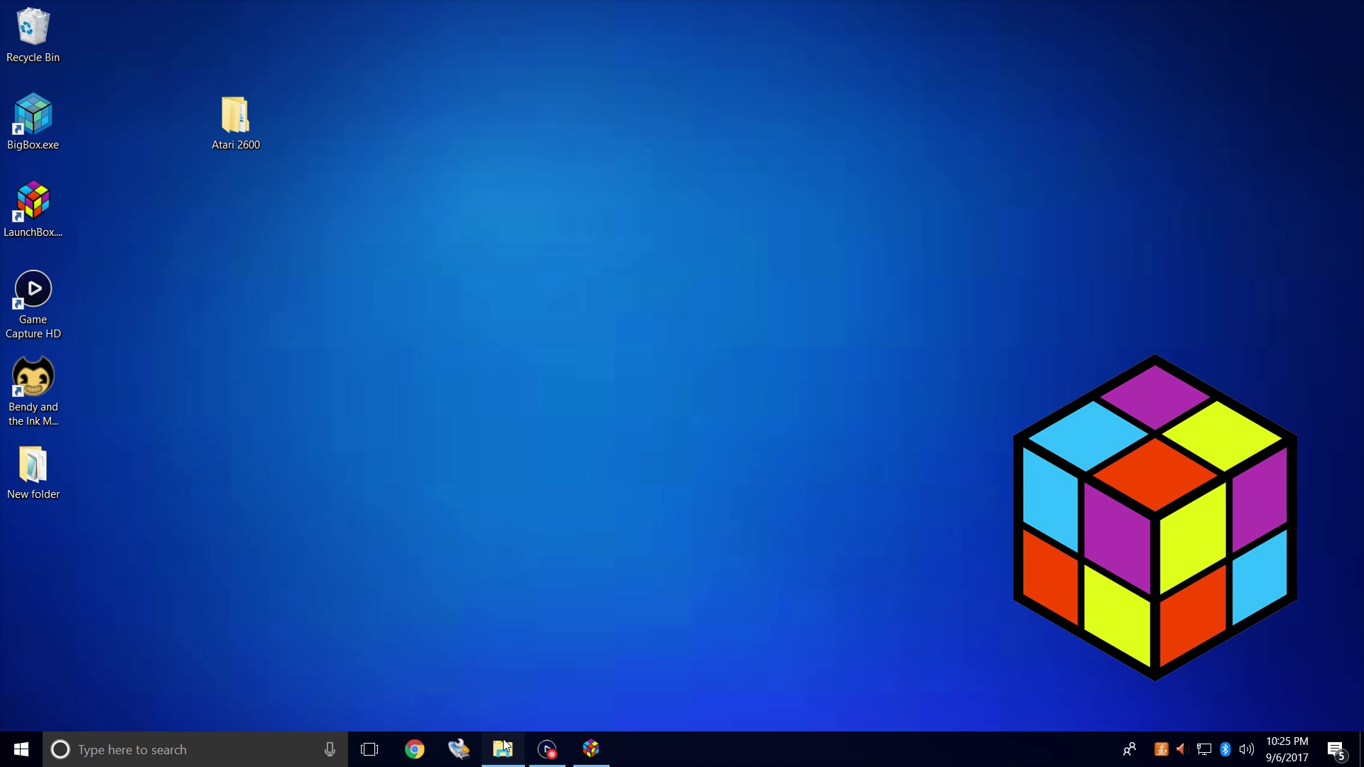
scroll(888, 320, up, 1)
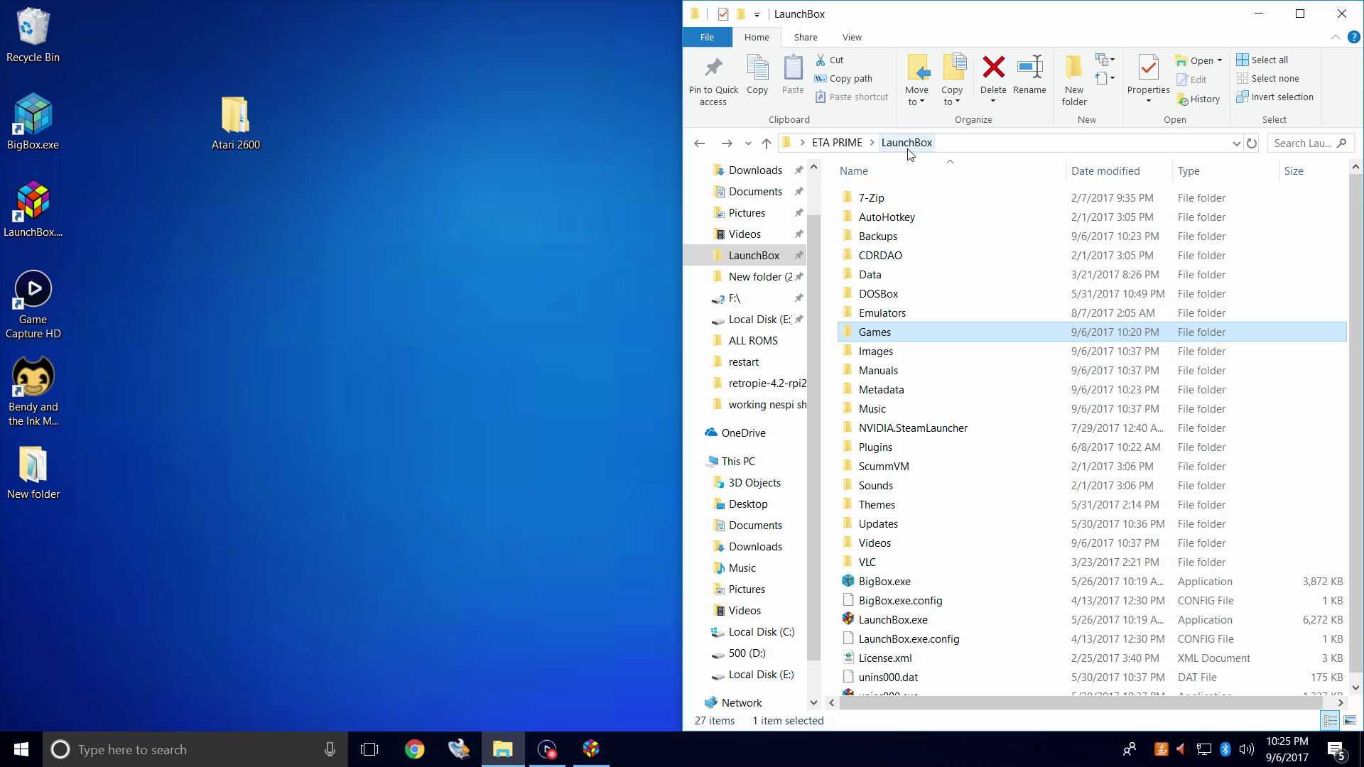
double_click(868, 319)
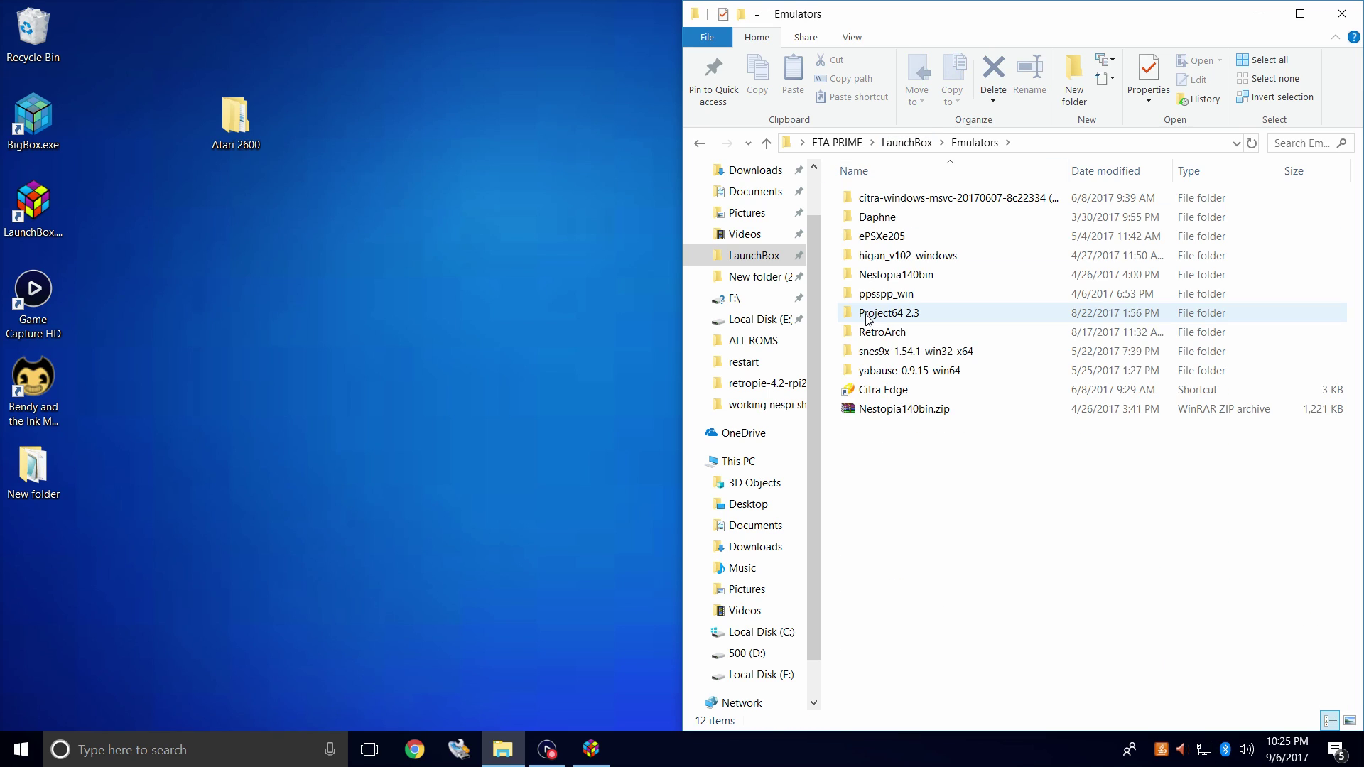
double_click(867, 333)
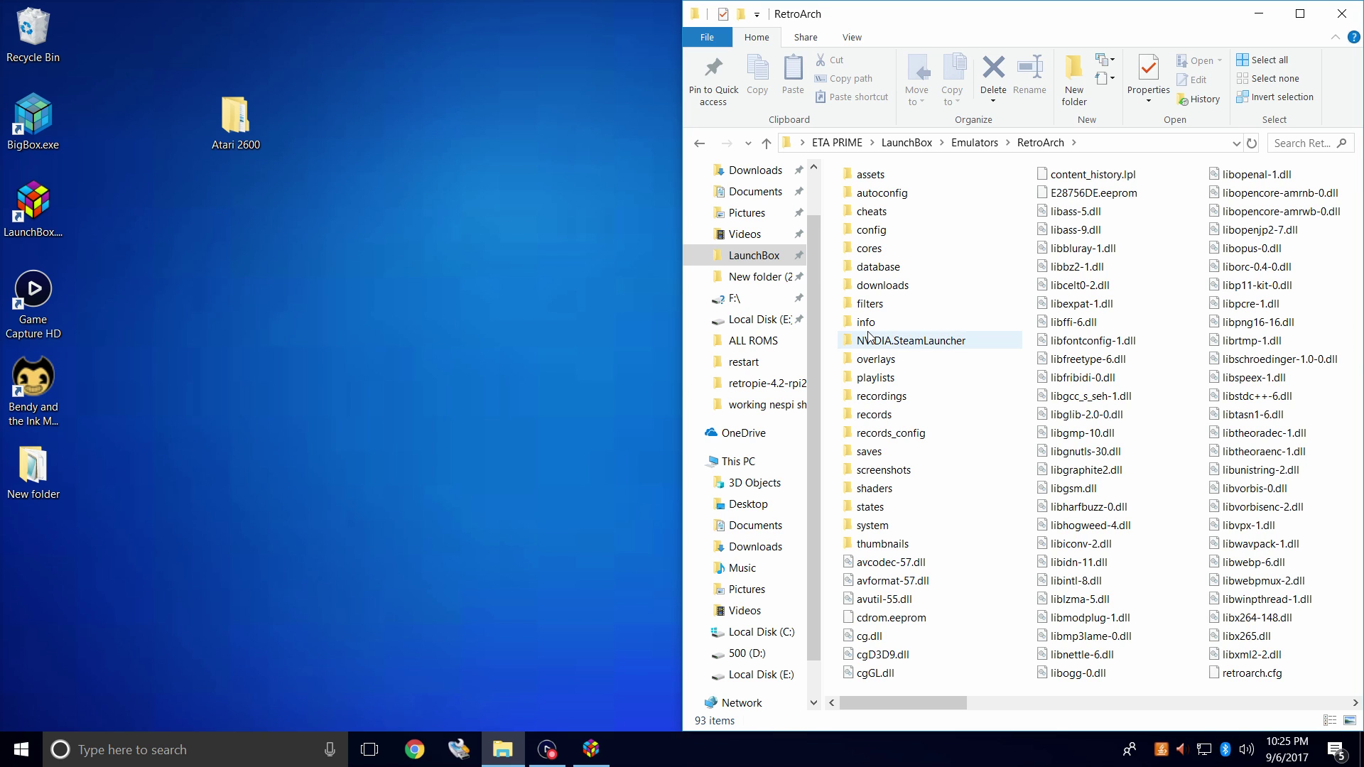
scroll(1002, 477, down, 10)
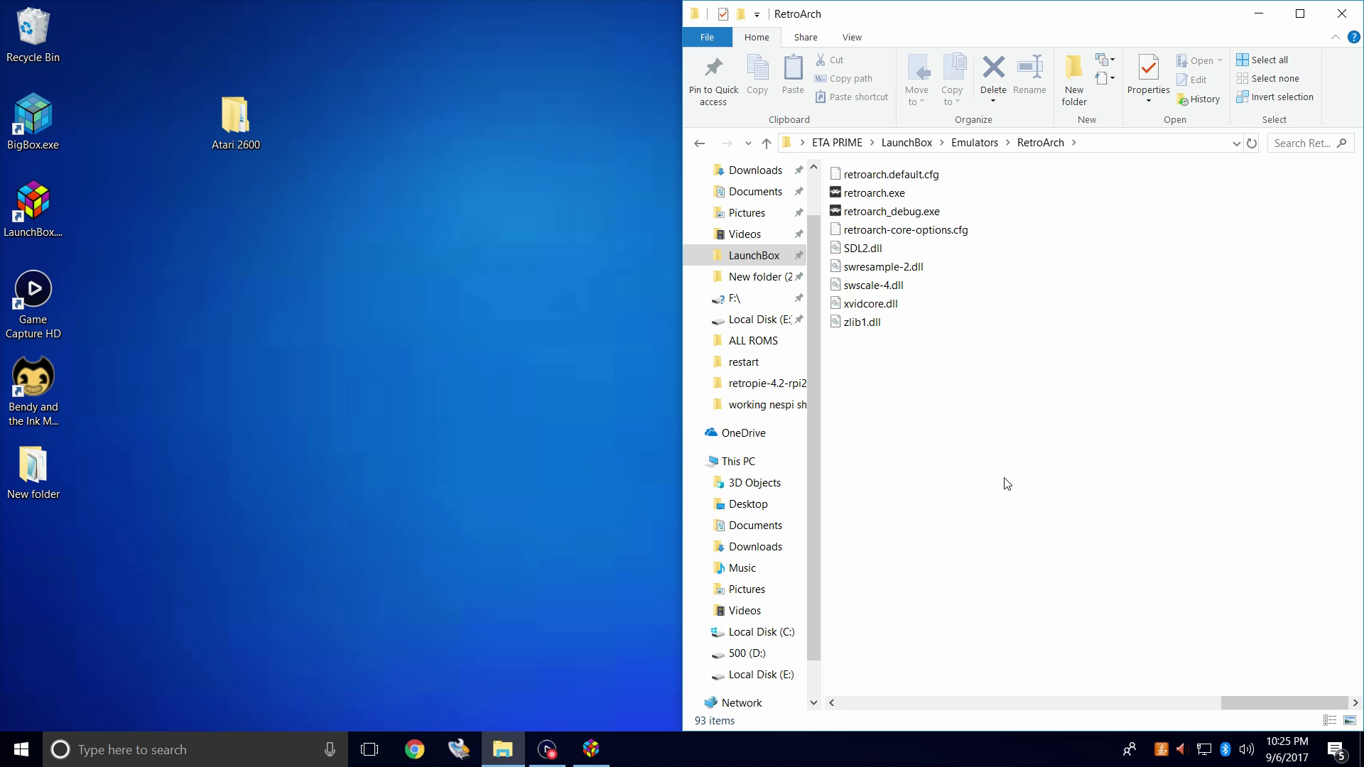
double_click(881, 196)
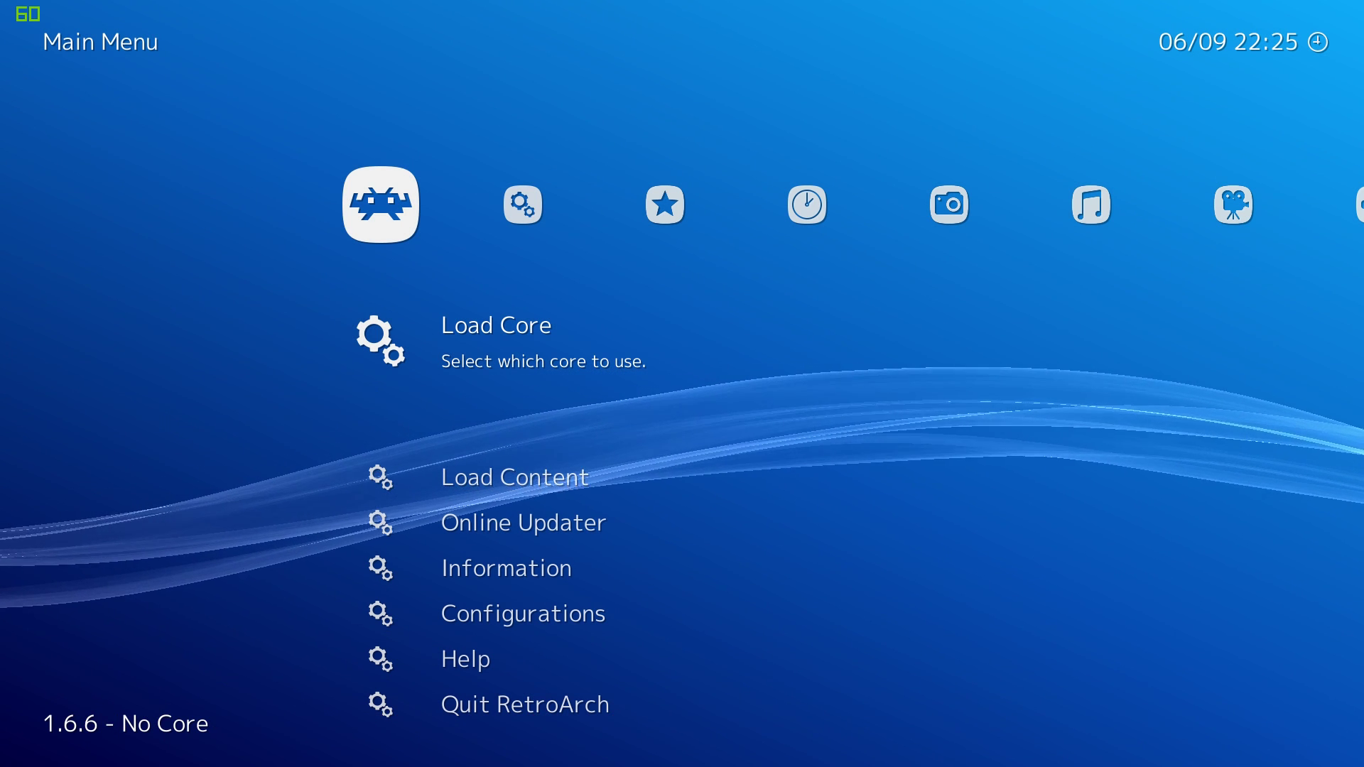
Download the Atari 2600 (Stella) core through RetroArch's online Core Updater.
key(Down)
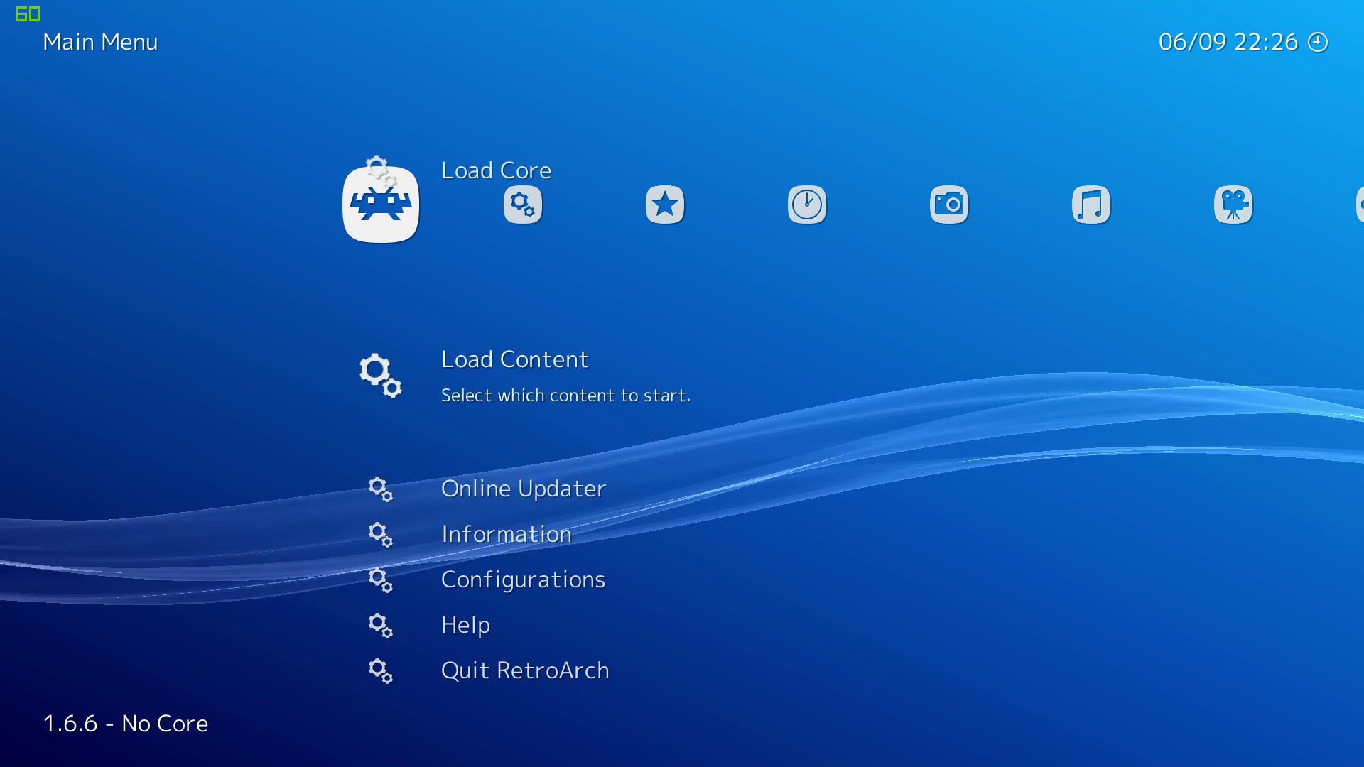
key(Down)
key(Return)
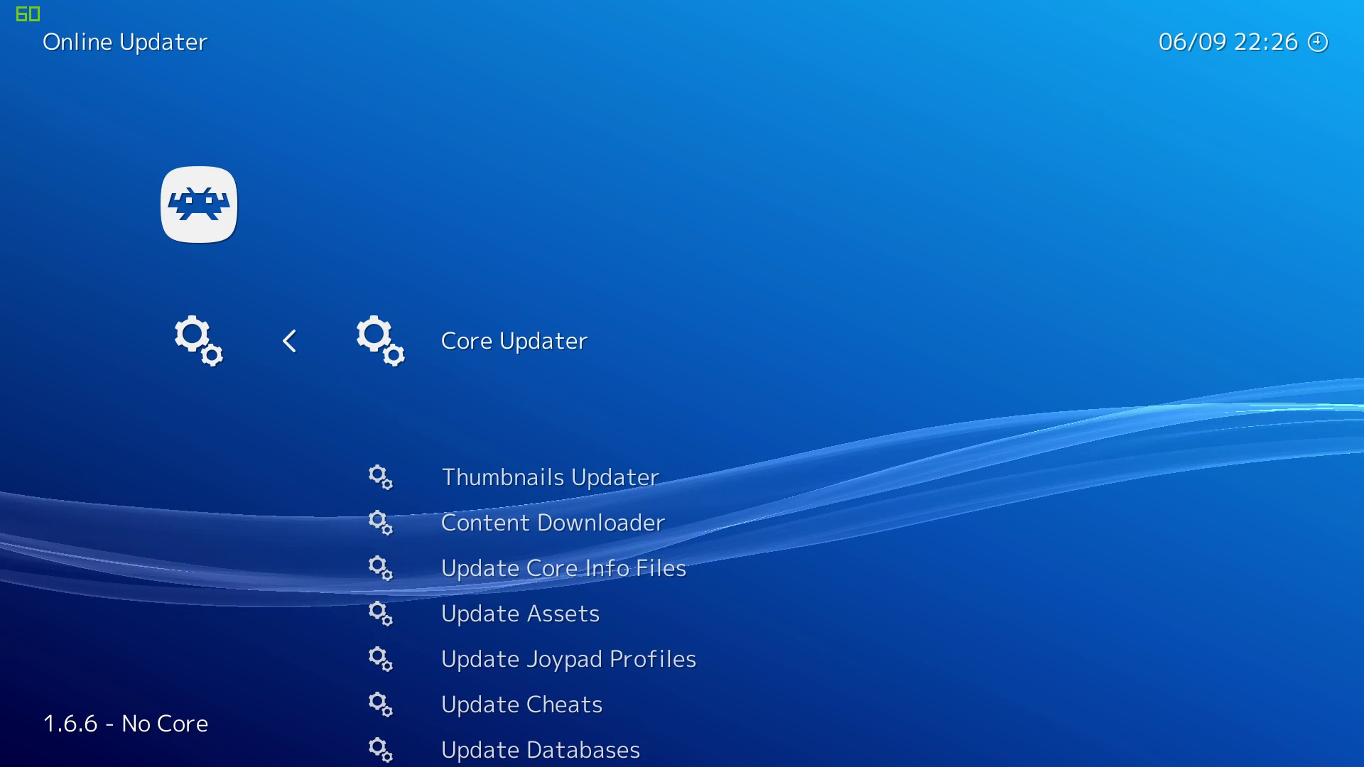
key(Return)
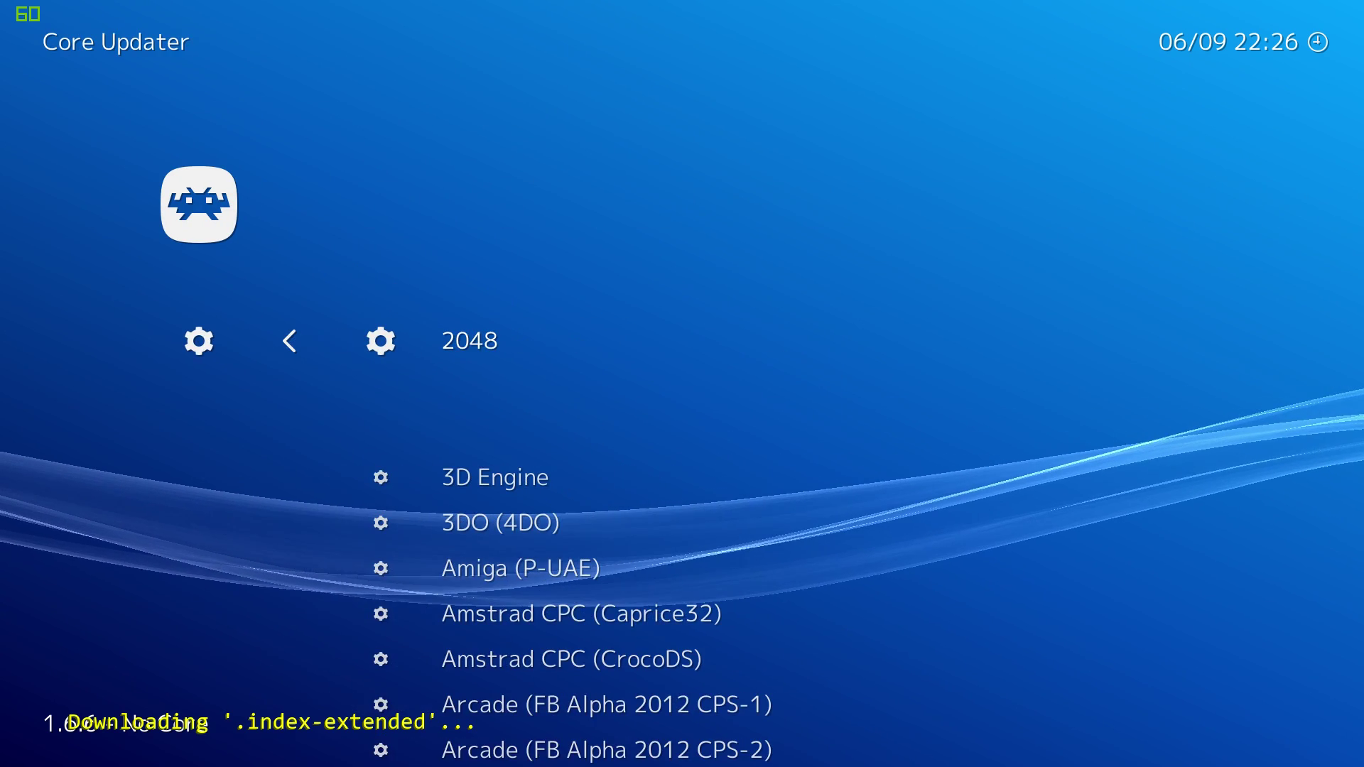
key(Down)
key(Down)
key(Down)
key(Down)
key(Down)
key(Down)
key(Down)
key(Down)
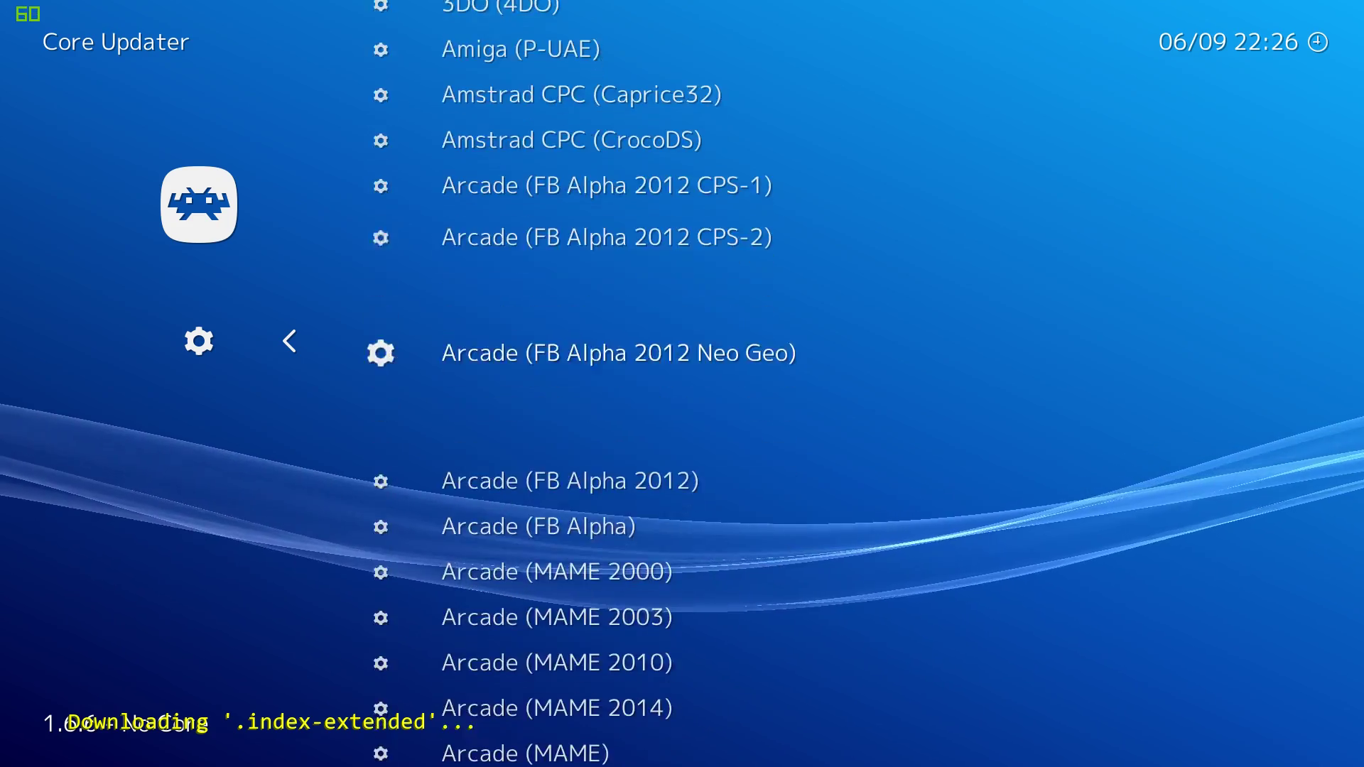
key(Down)
key(Down)
key(Down)
key(Down)
key(Down)
key(Down)
key(Down)
key(Down)
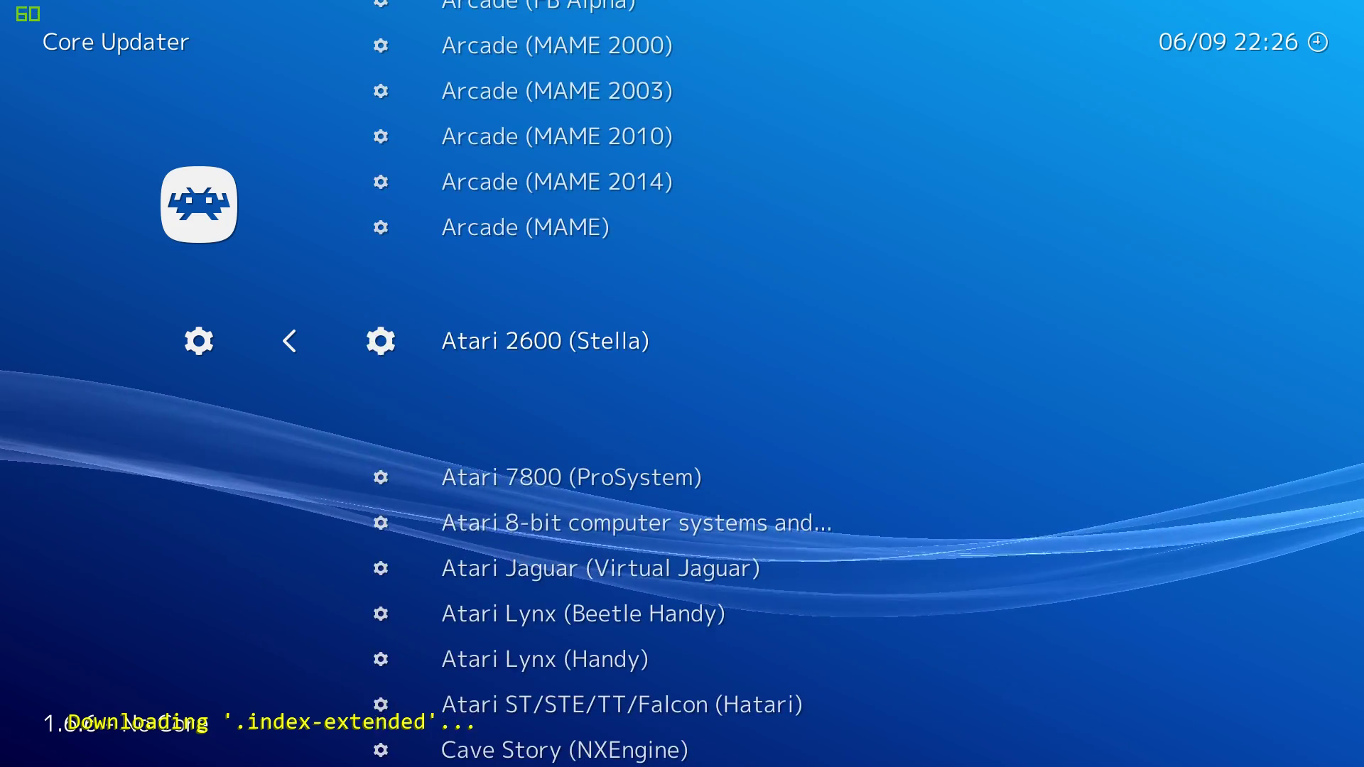
key(Return)
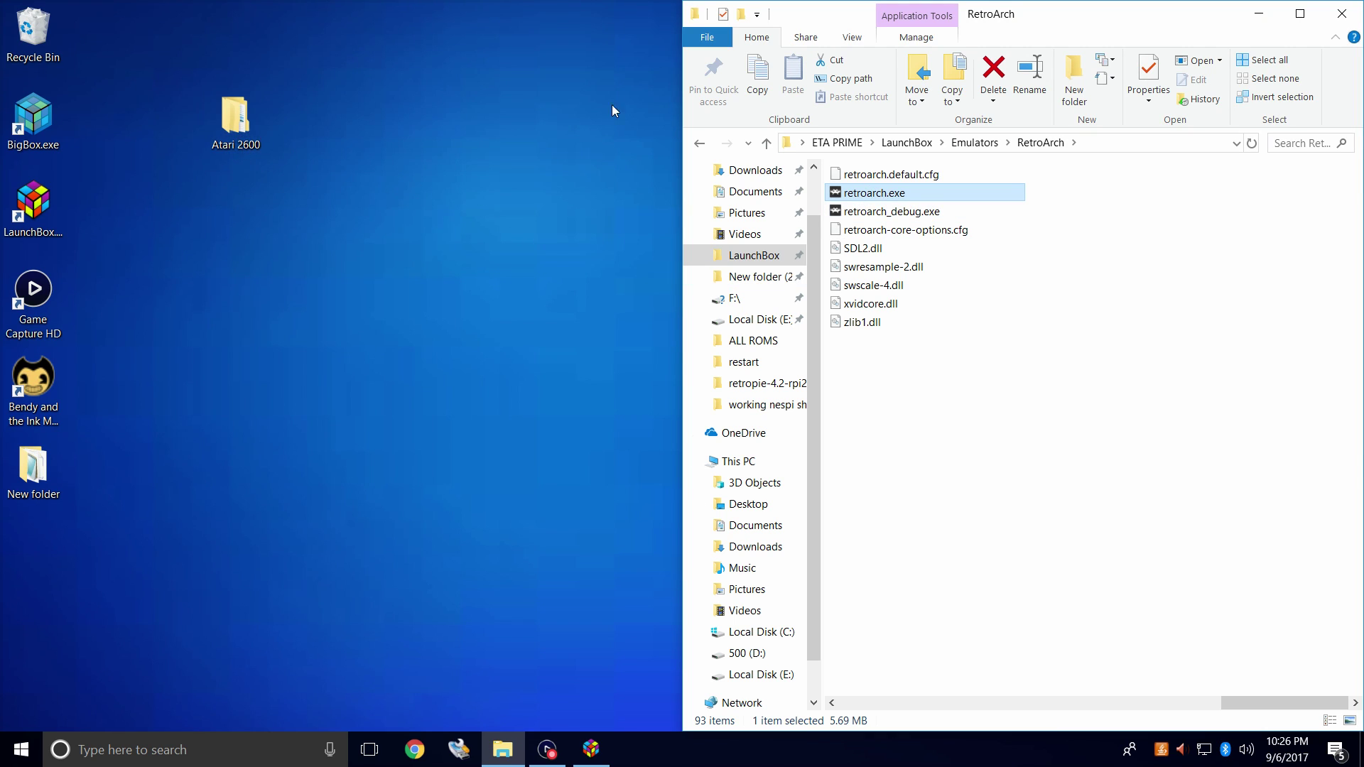
Move the Atari 2600 folder from the desktop into LaunchBox's Games folder and close the file window.
click(698, 144)
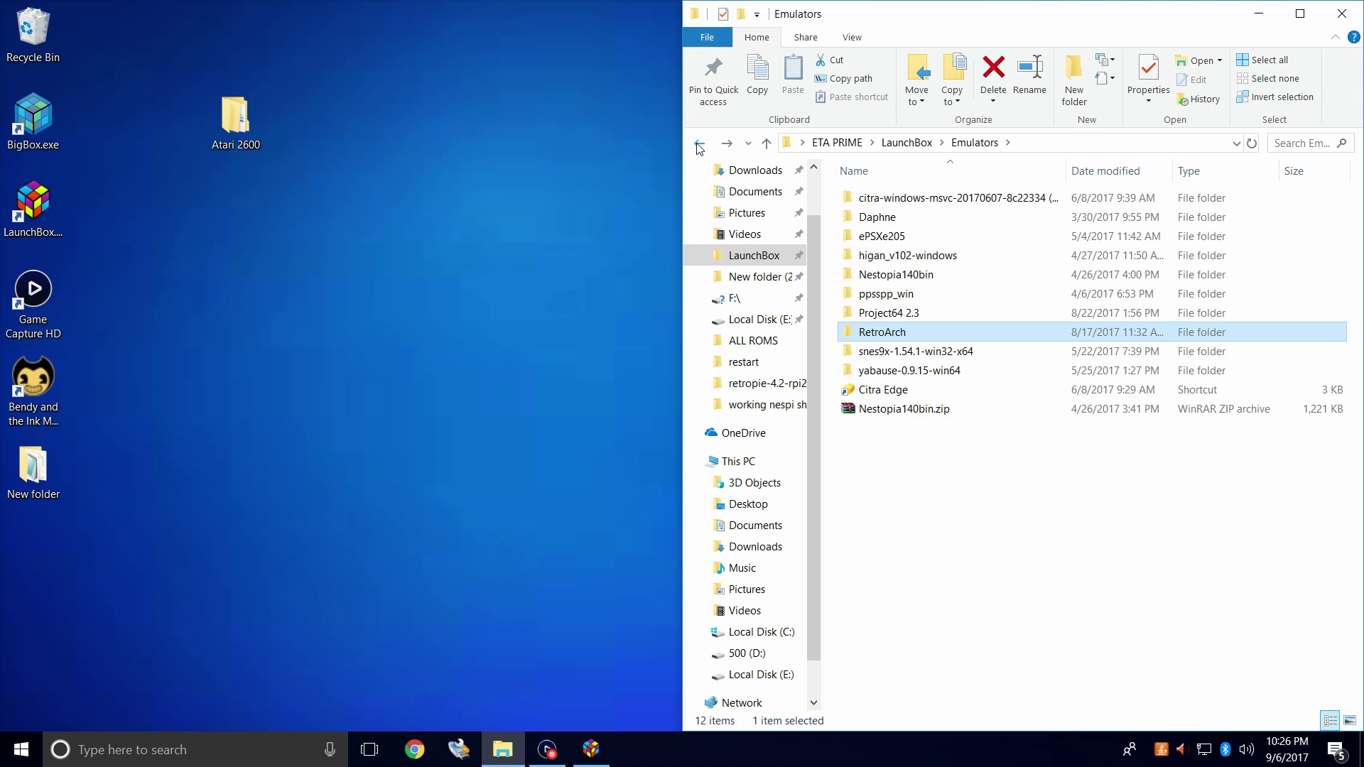
click(700, 146)
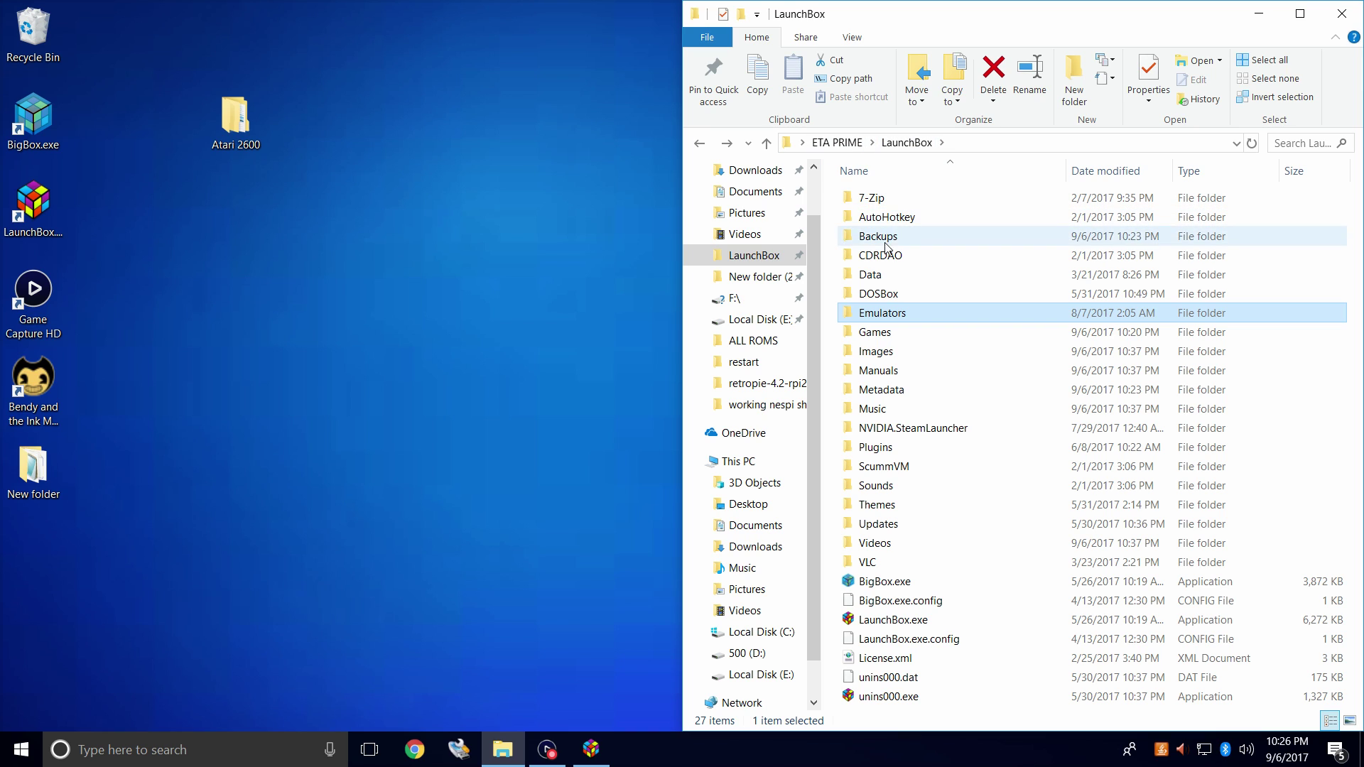
double_click(871, 334)
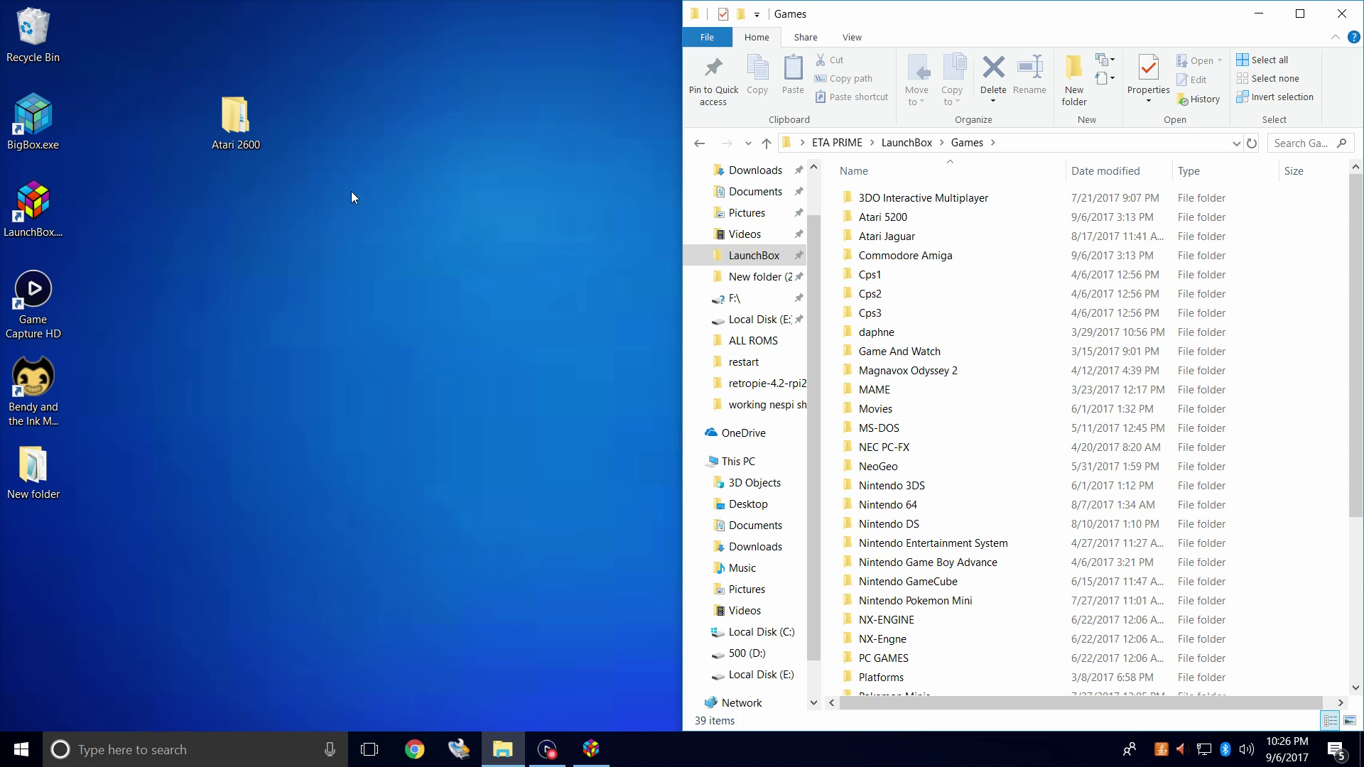
drag(231, 114, 827, 270)
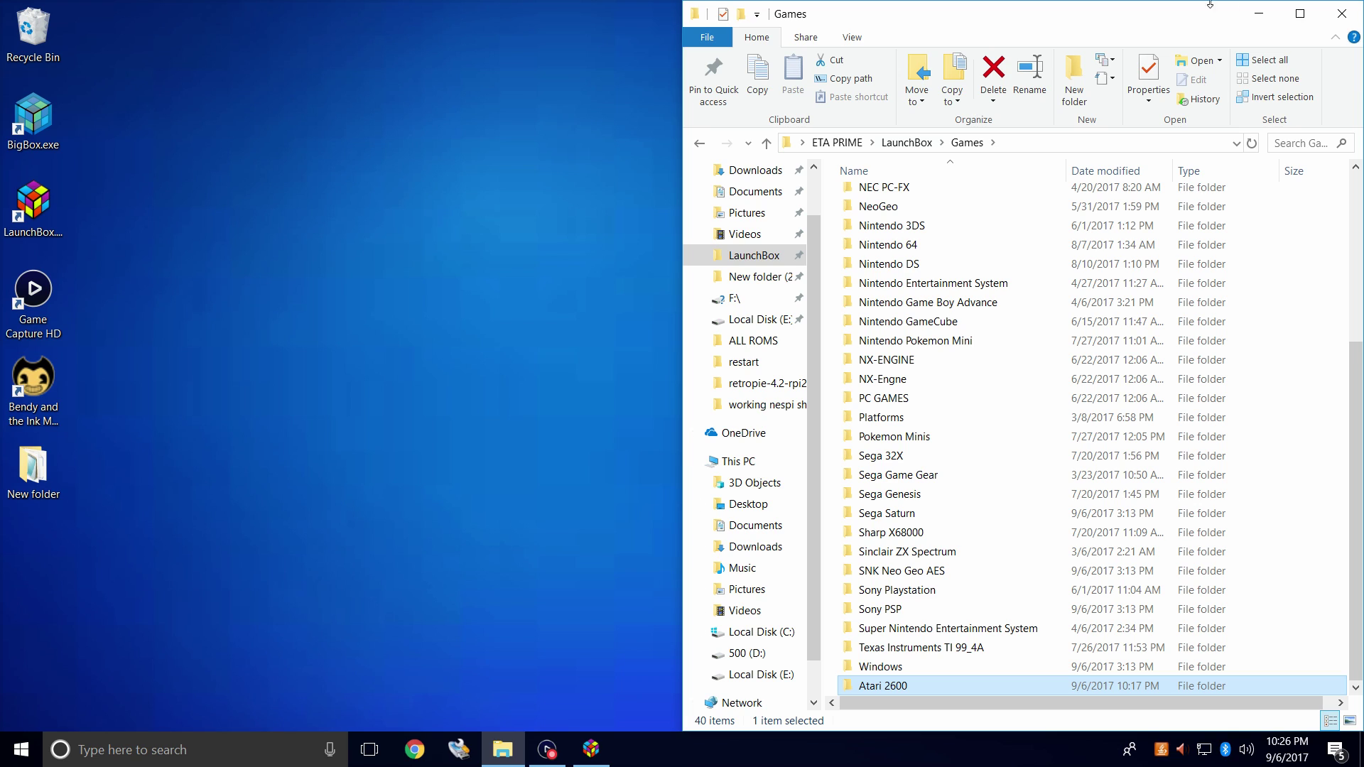
click(1357, 10)
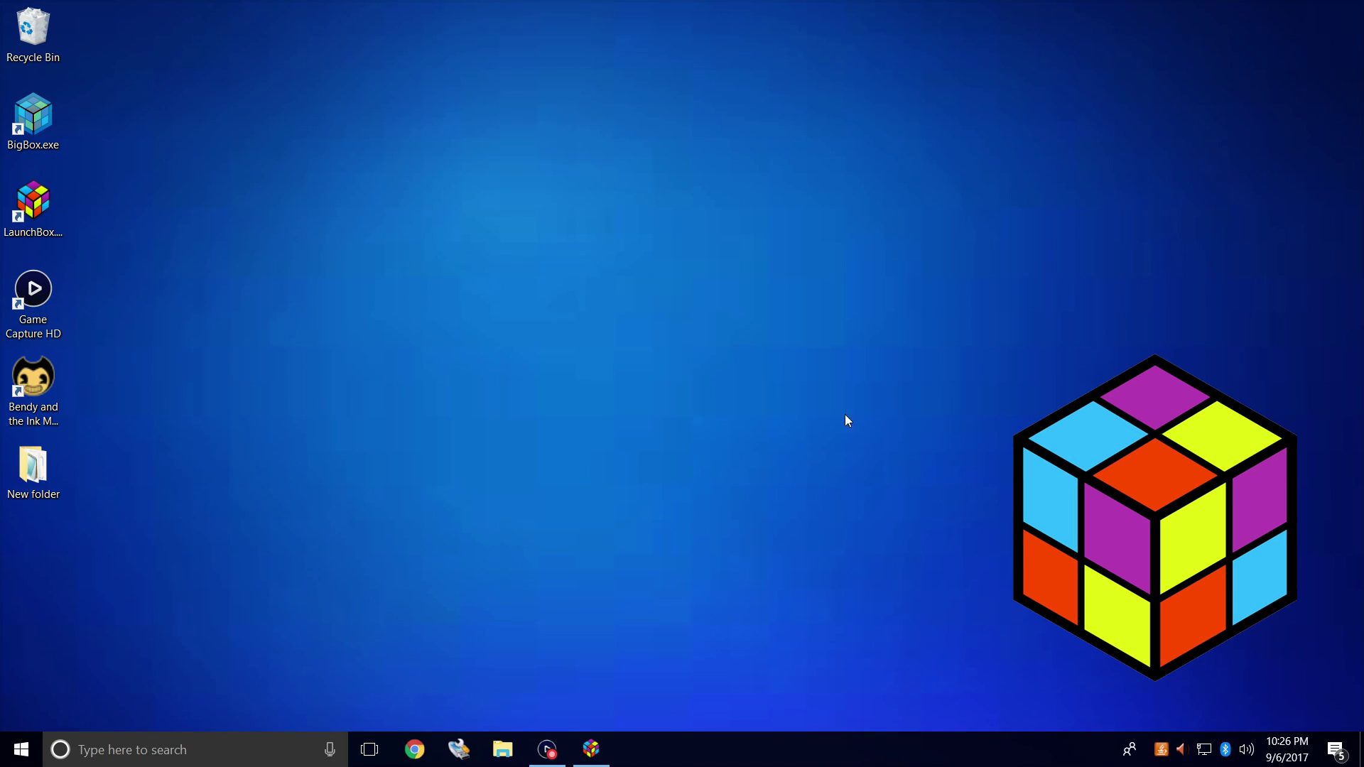
Switch to LaunchBox and start a ROM files import, continuing past the wizard's welcome page.
click(601, 746)
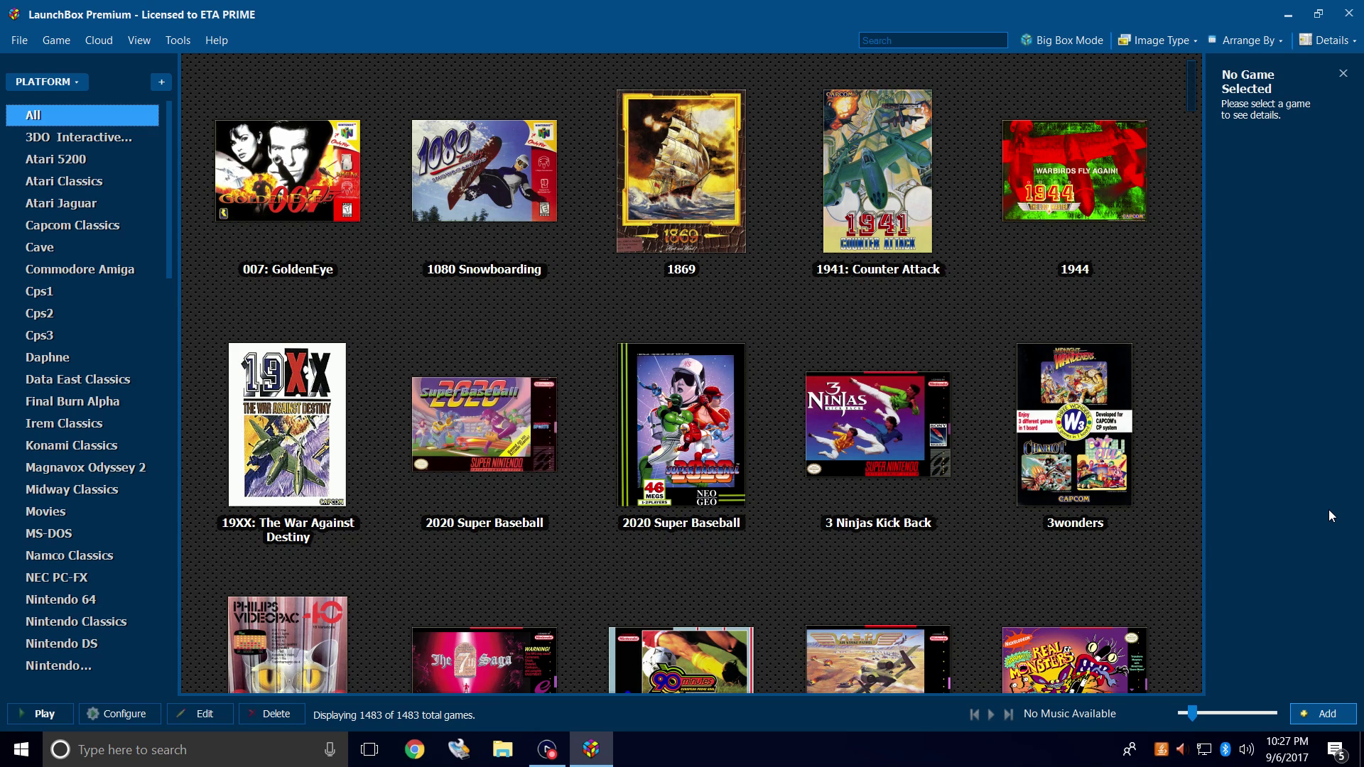
click(178, 40)
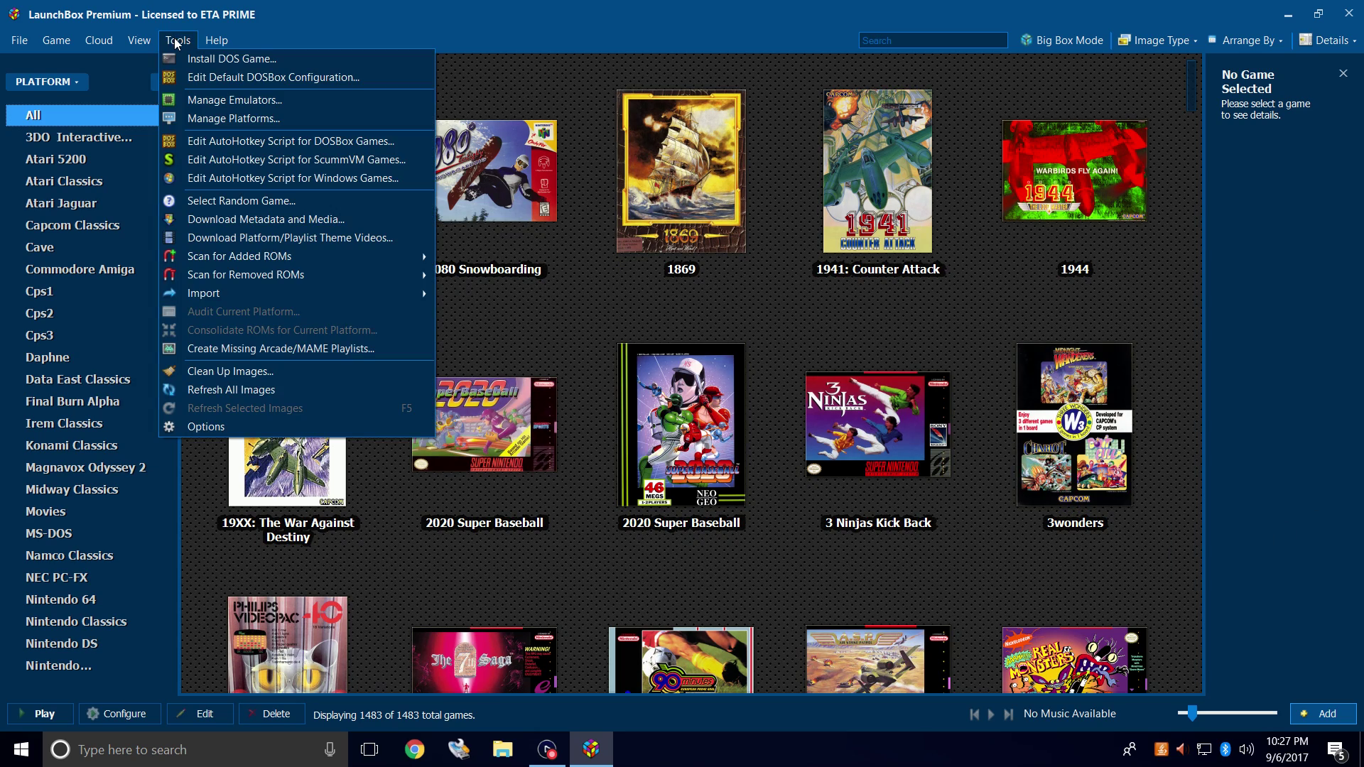
mouse_move(236, 297)
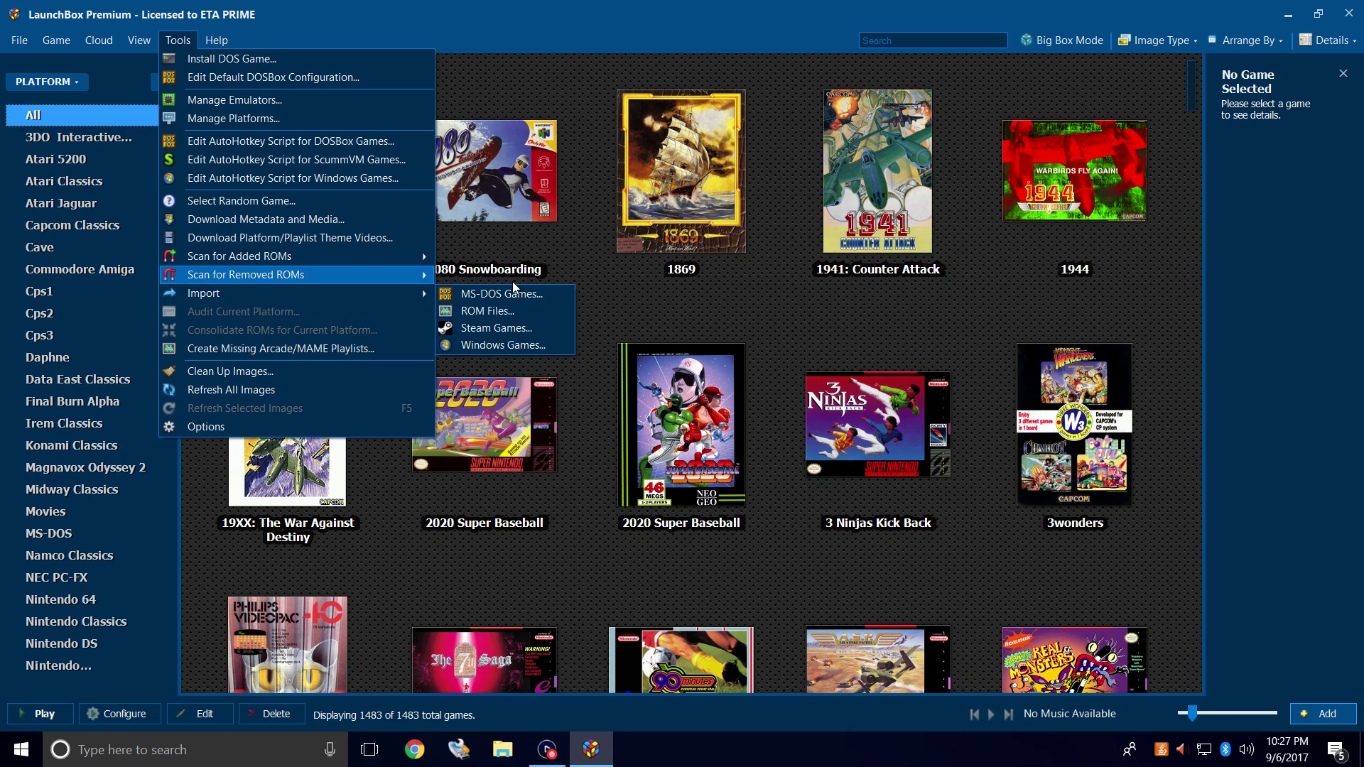
click(523, 317)
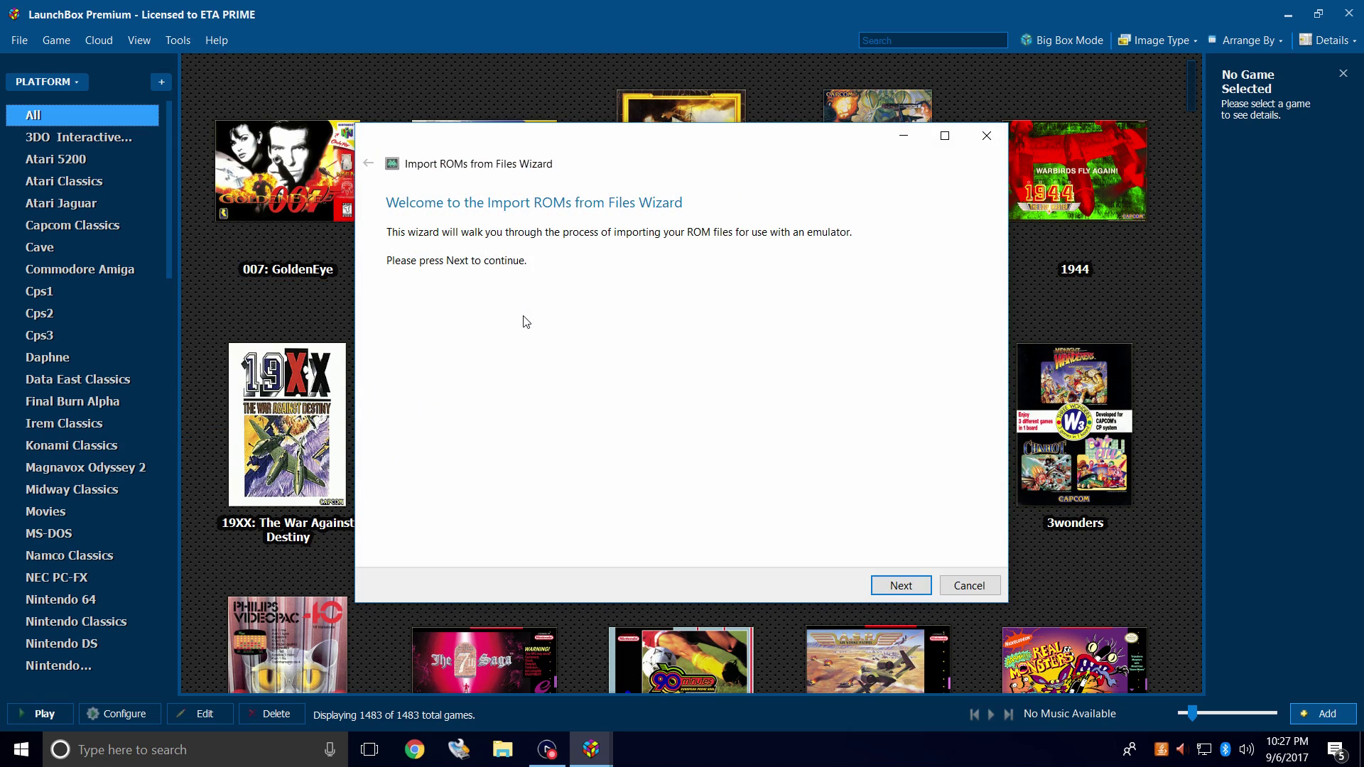
click(908, 585)
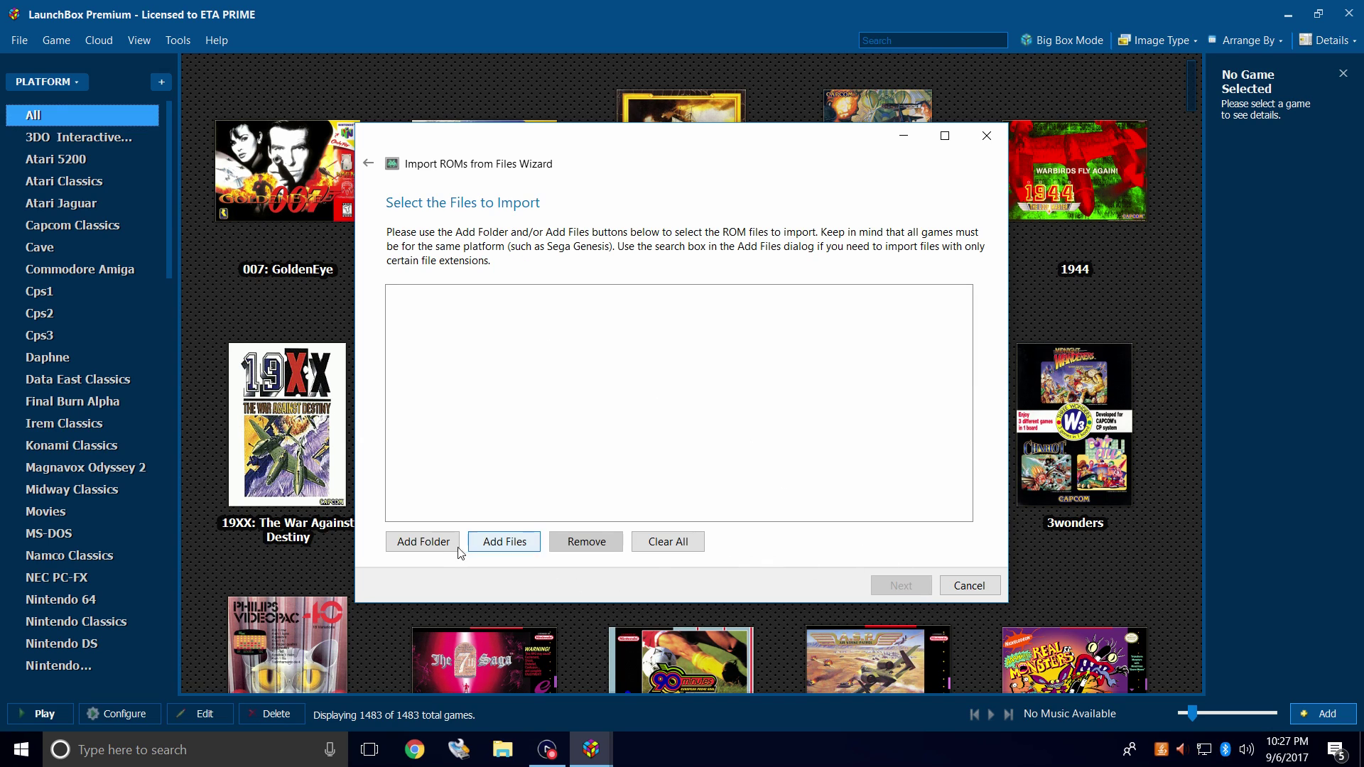
Add the Atari 2600 folder from LaunchBox's Games folder as the import source.
click(433, 547)
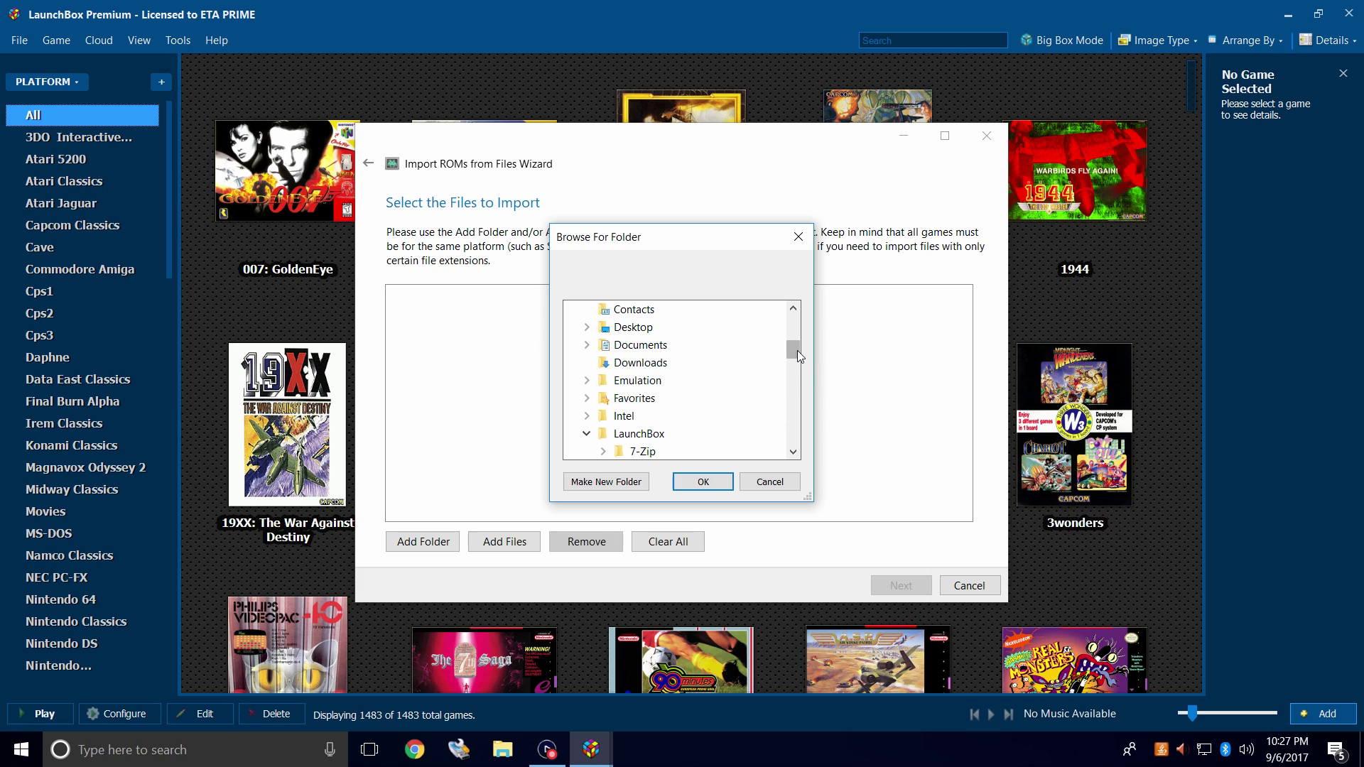
drag(797, 350, 795, 371)
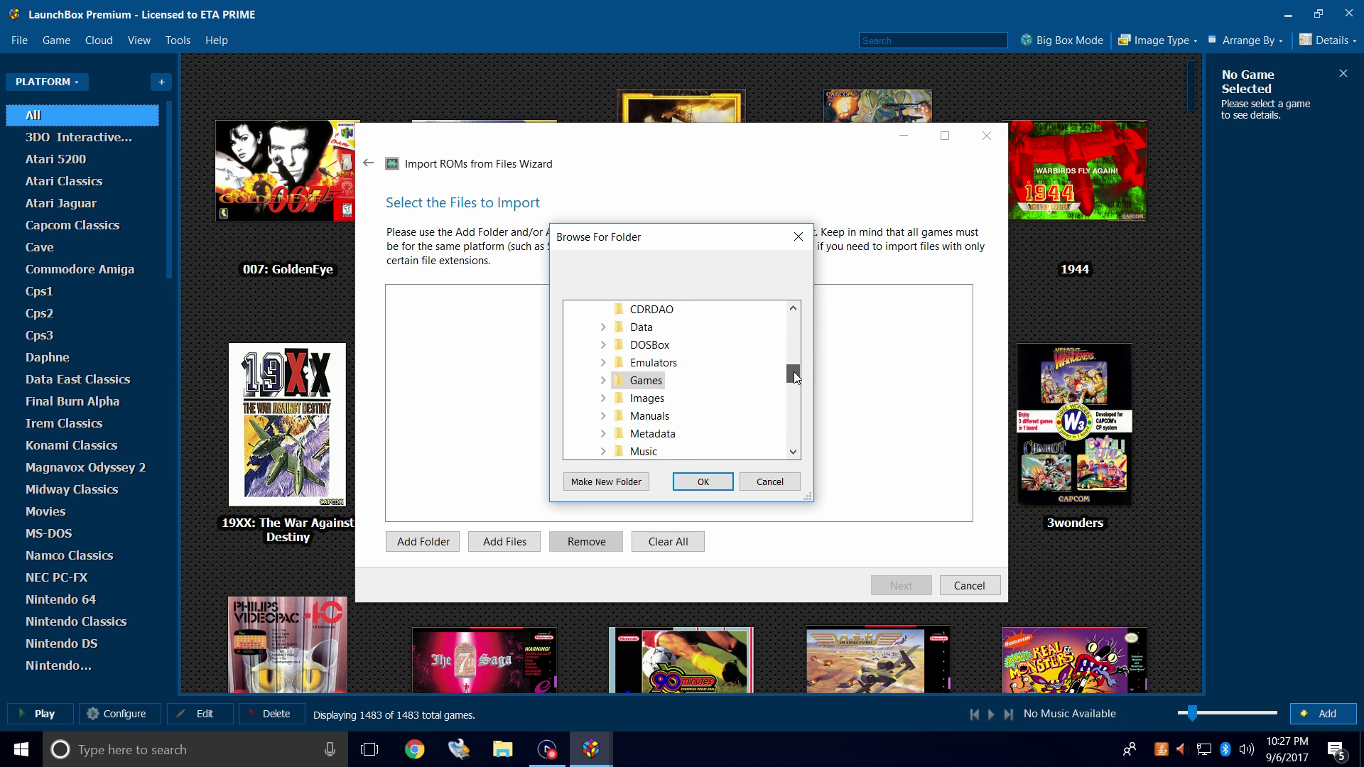
click(604, 380)
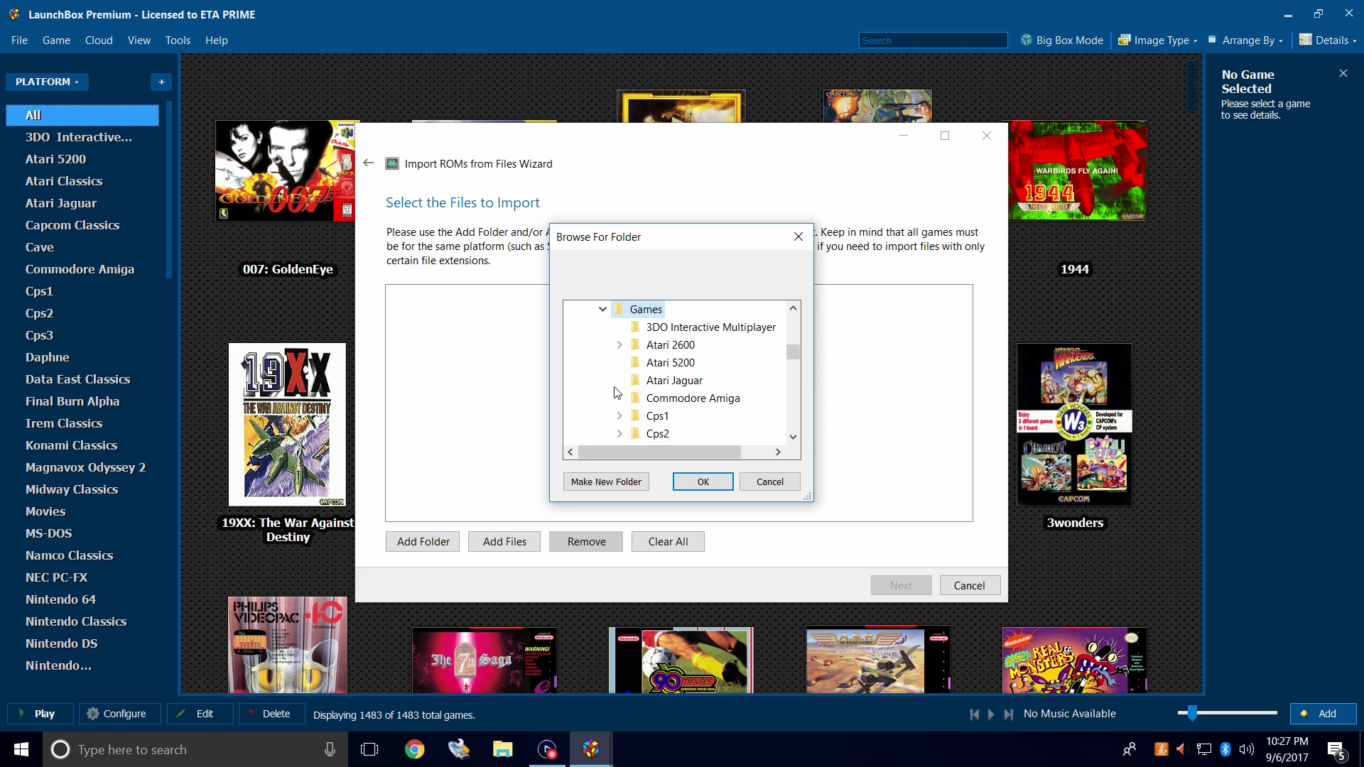
click(658, 348)
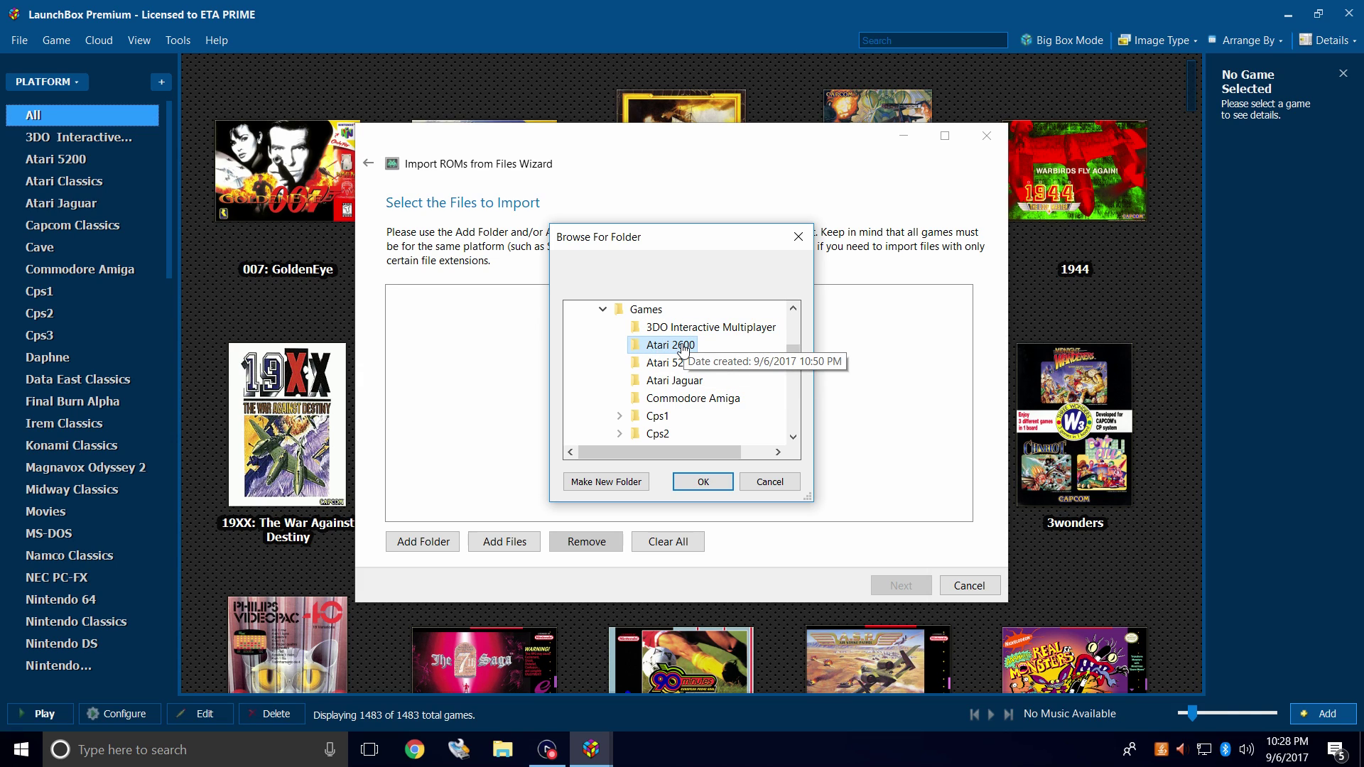
click(703, 482)
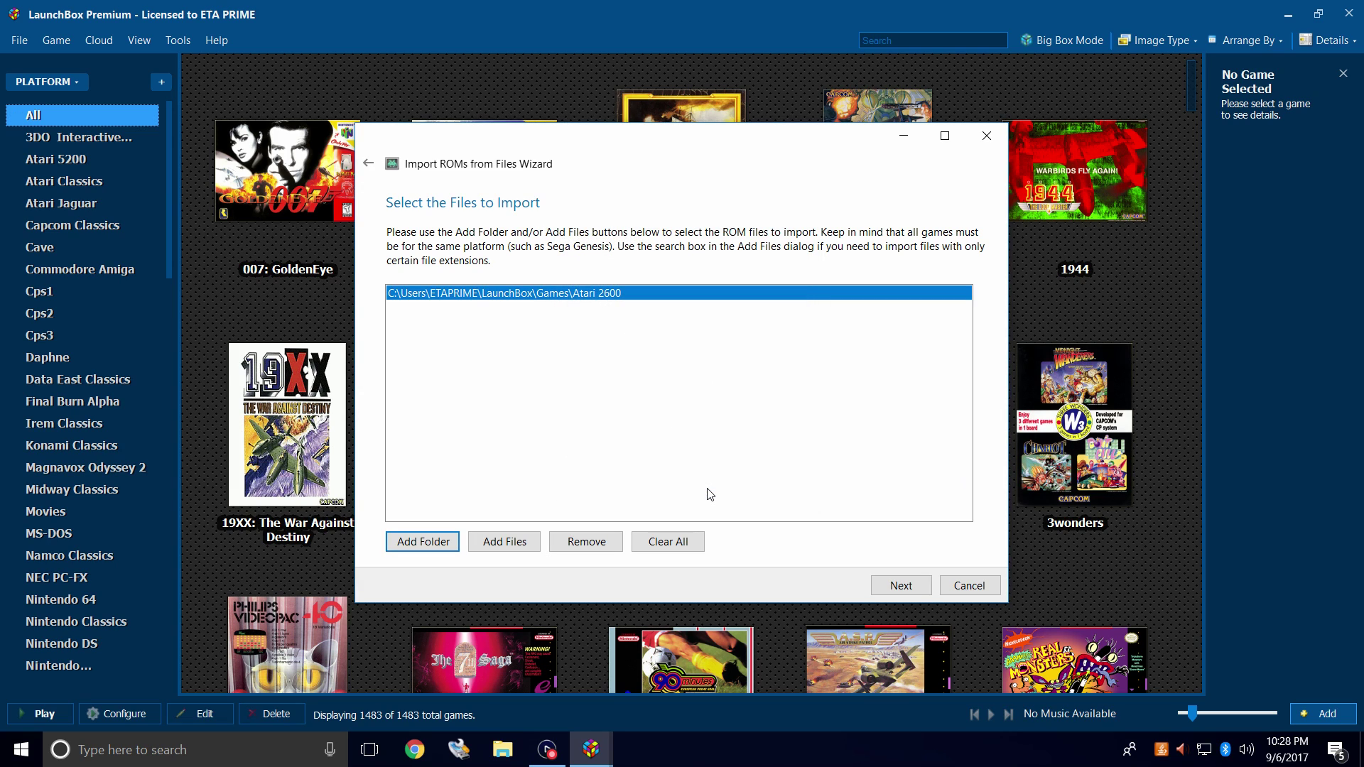
Continue to the platform page and set the platform for the imported ROMs to Atari 2600.
click(904, 583)
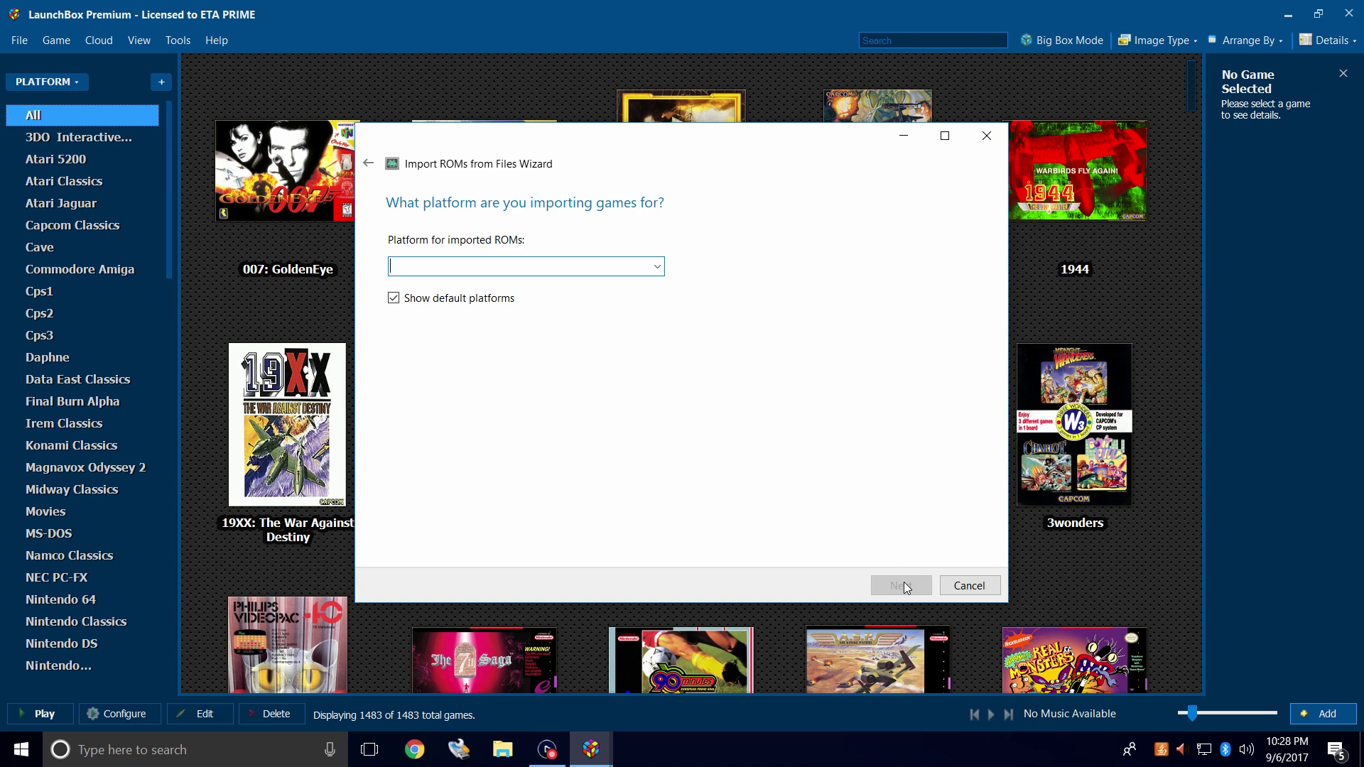
click(657, 267)
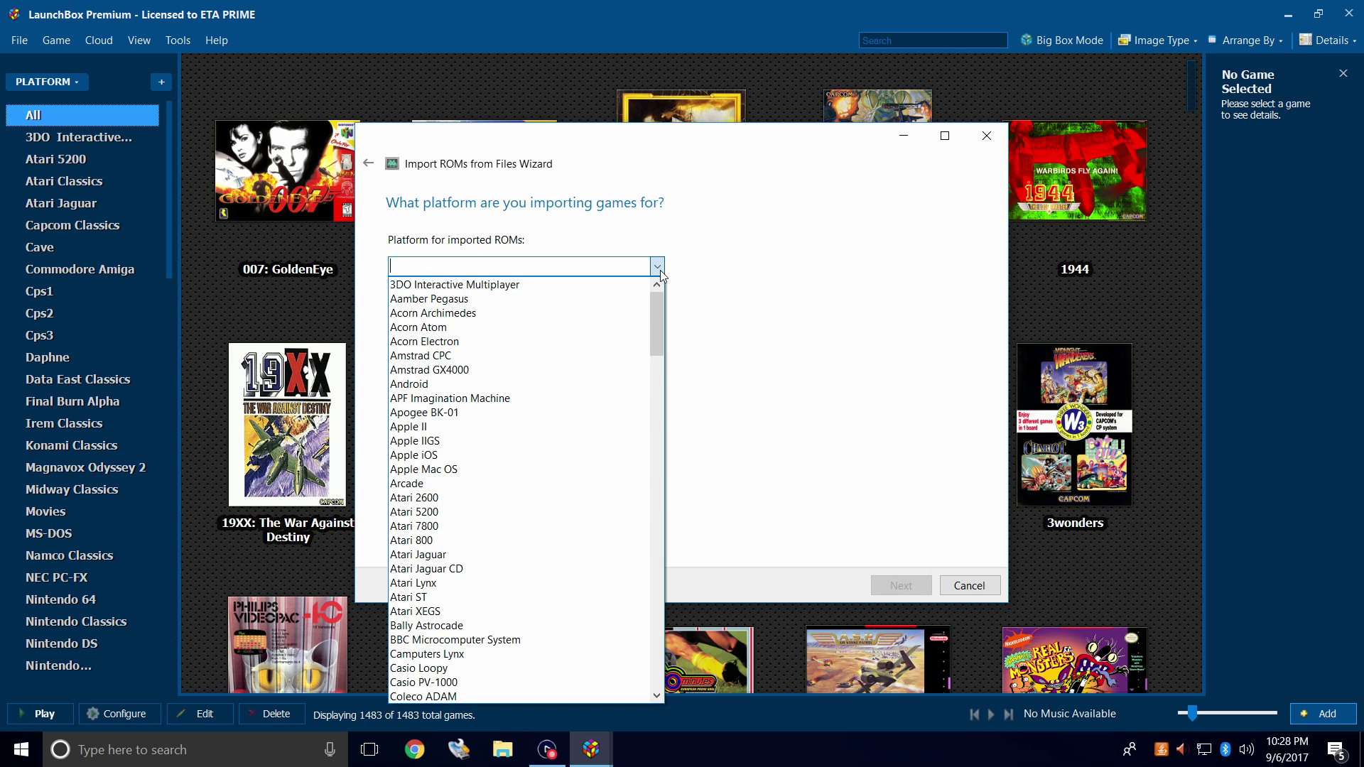
click(423, 503)
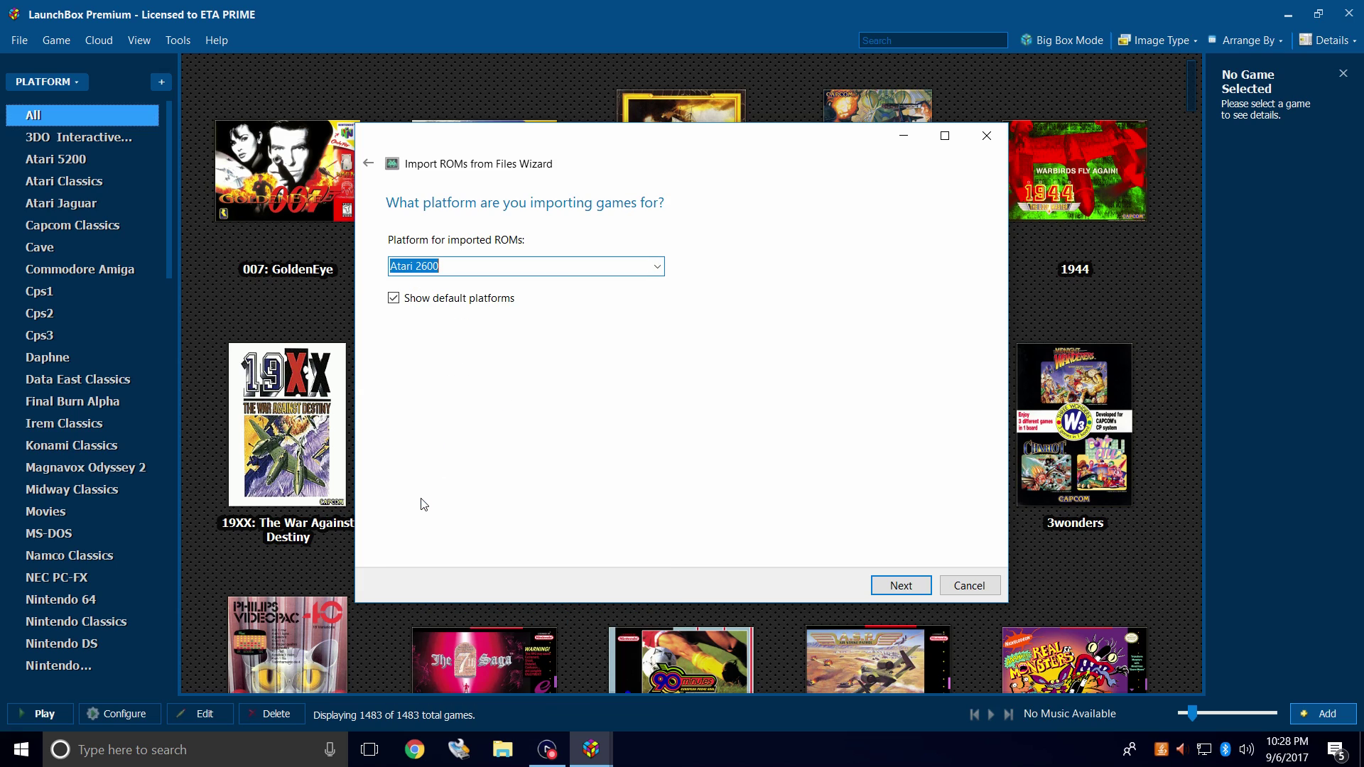
Keep Retroarch as the emulator for the import and use the ROM files in their current location.
click(900, 585)
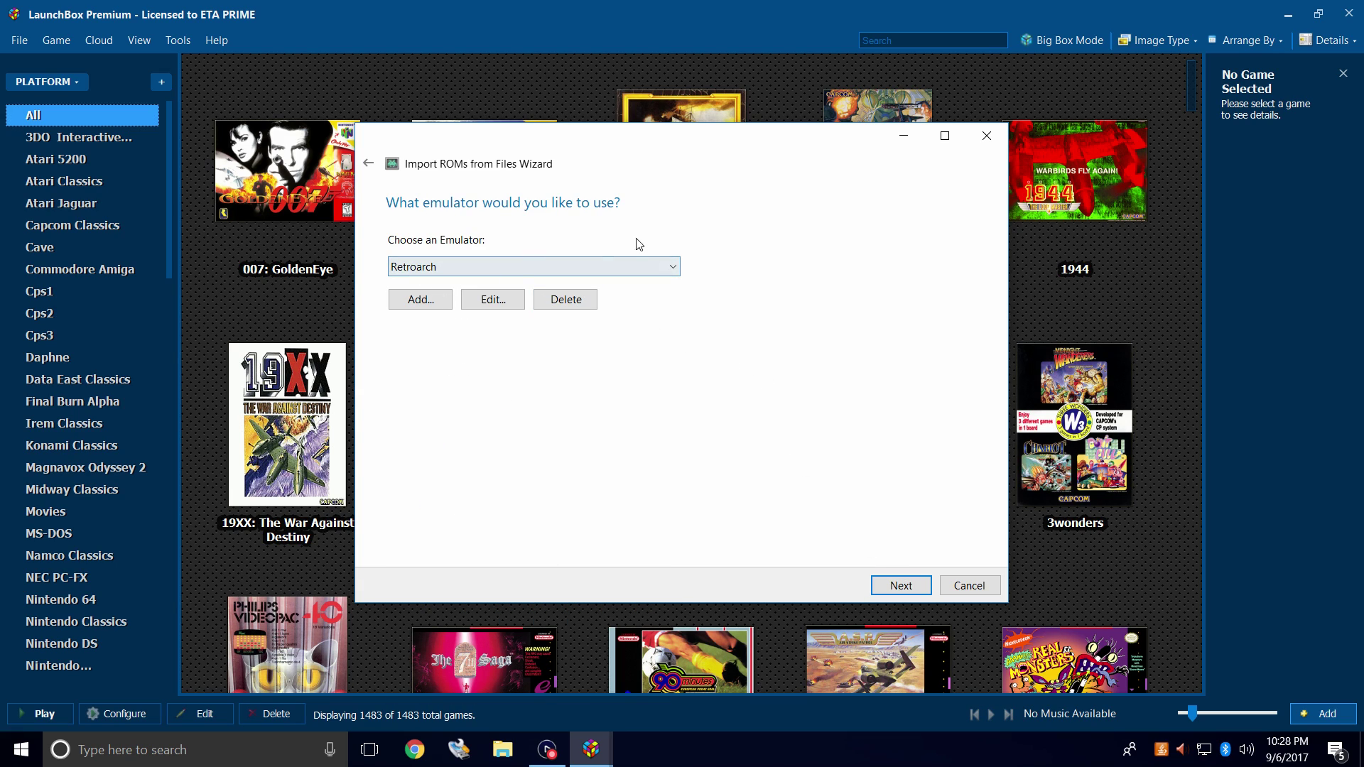
click(673, 268)
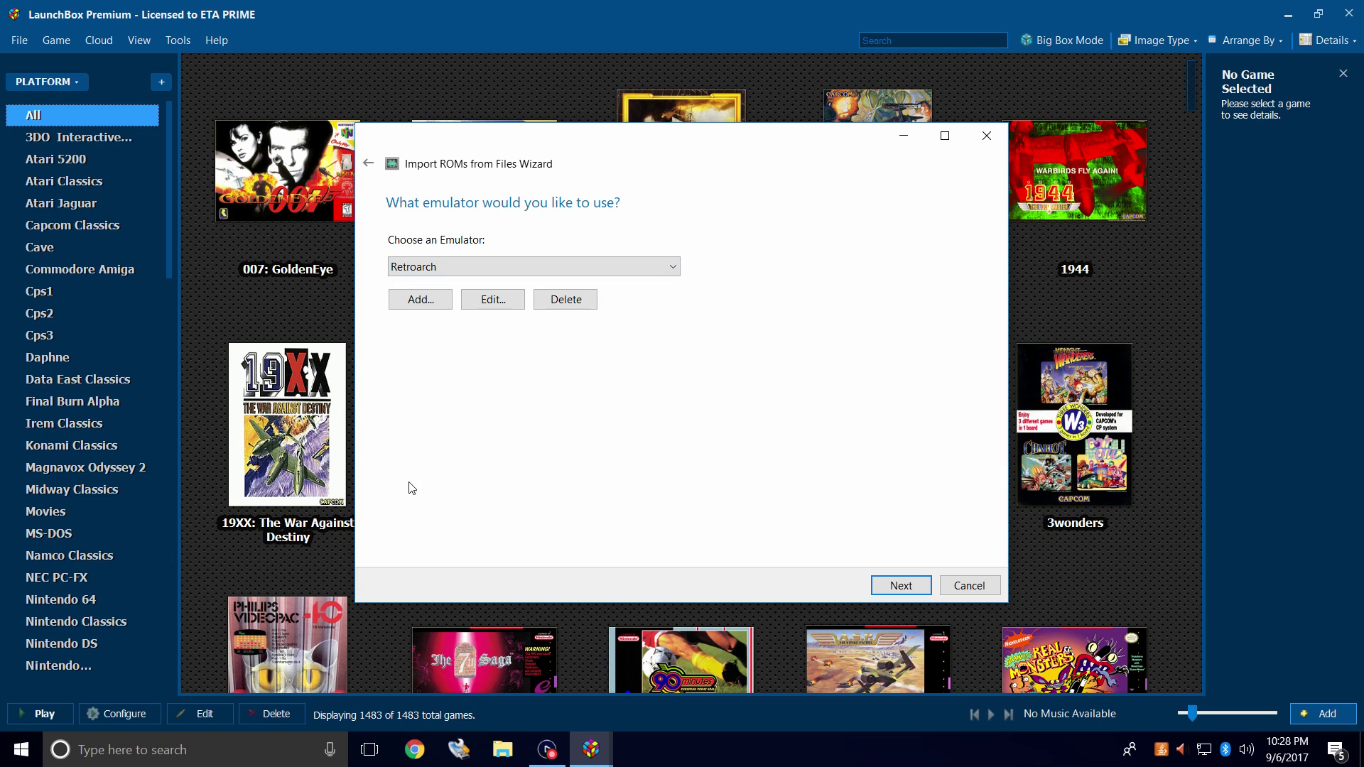
click(896, 587)
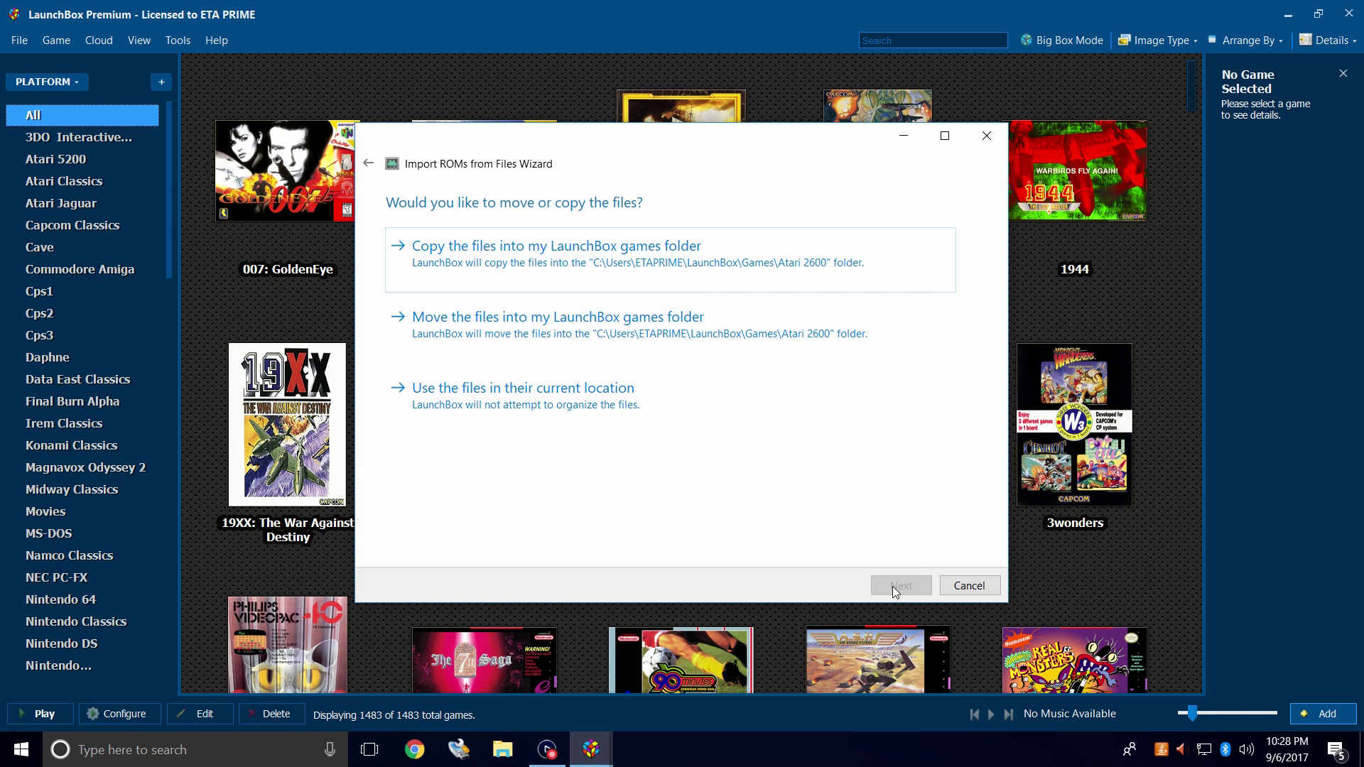
click(511, 410)
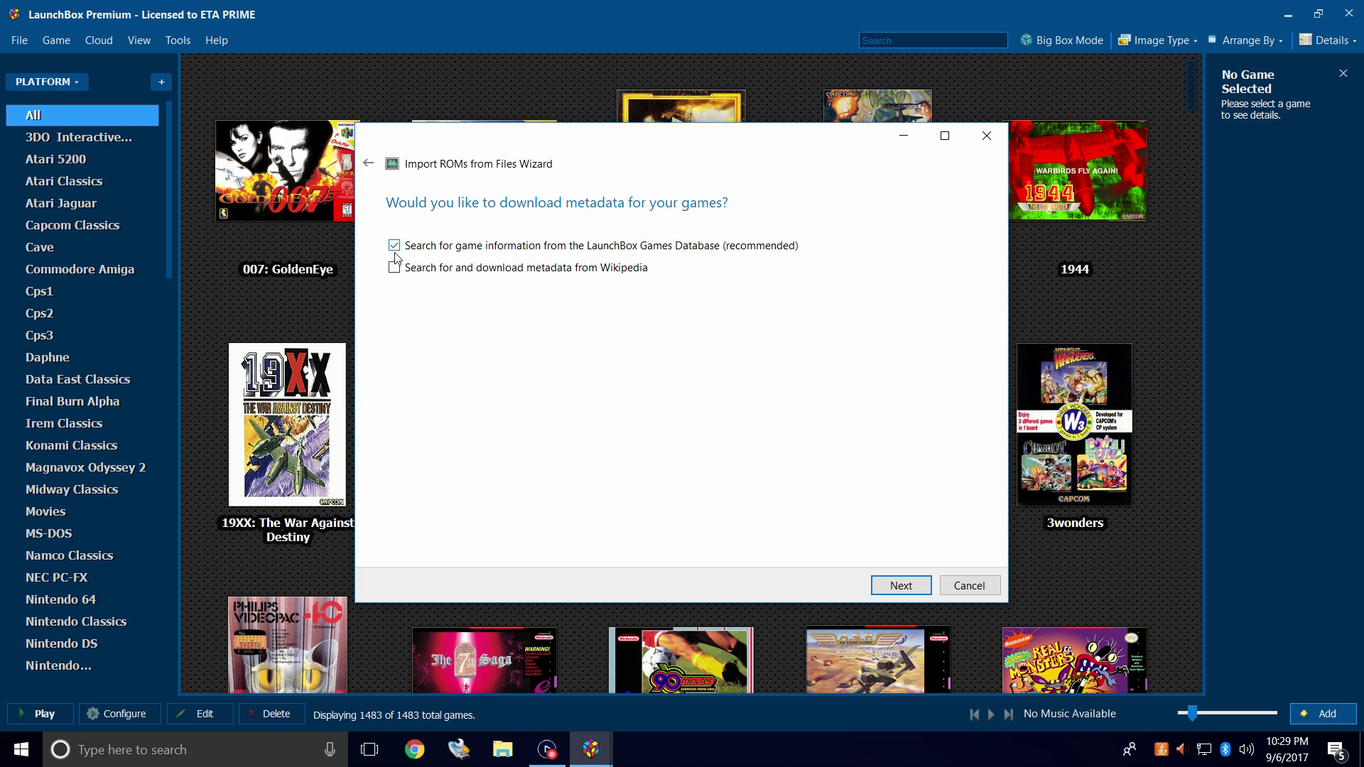
Accept the LaunchBox Games Database metadata search and keep all image and EmuMovies media types selected for download.
click(894, 588)
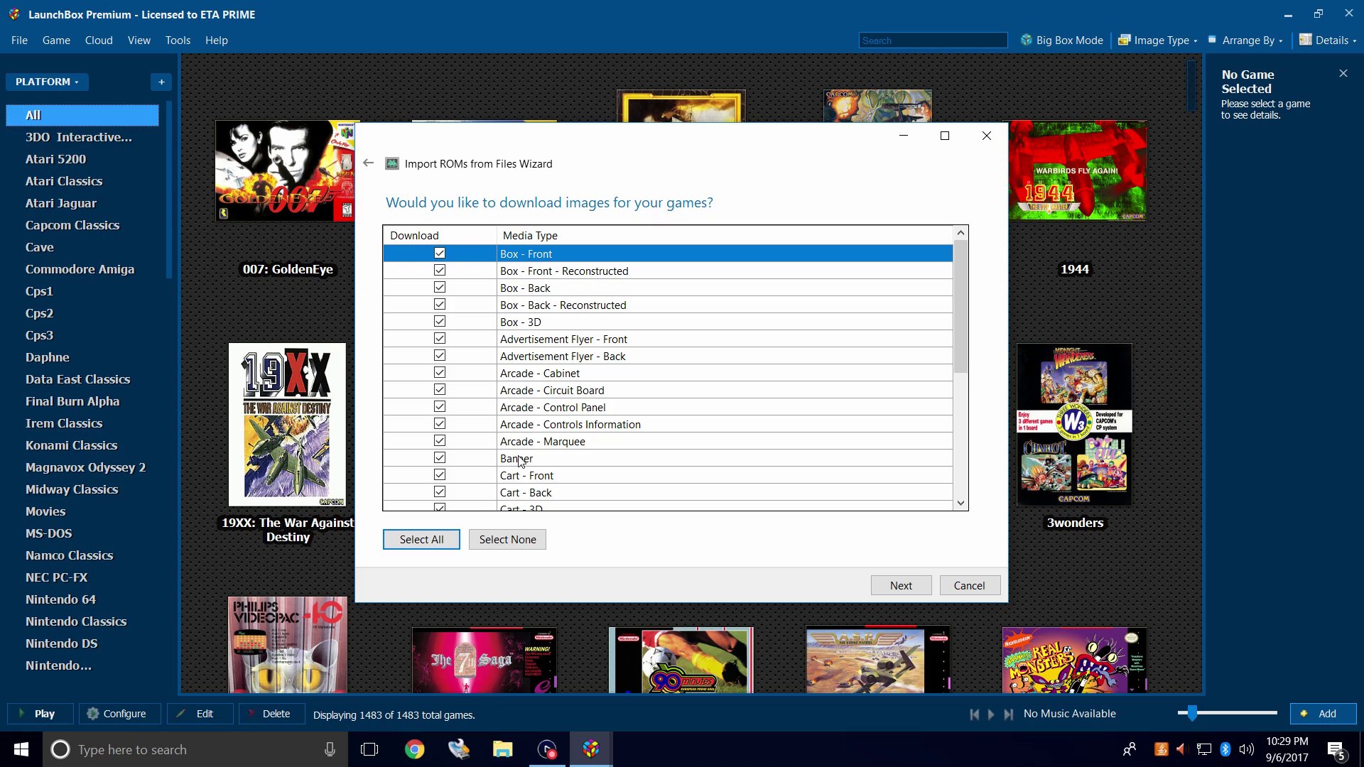
drag(961, 334, 961, 395)
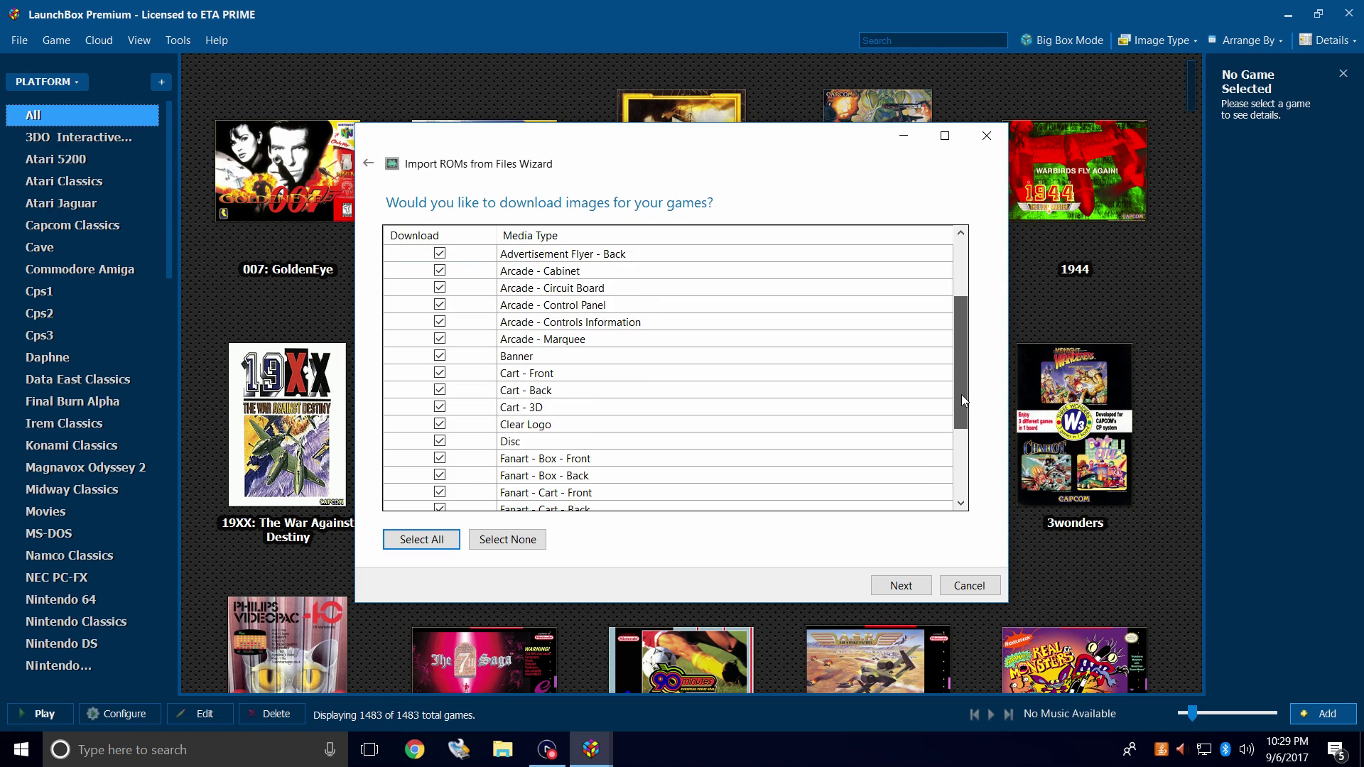
click(442, 409)
click(441, 407)
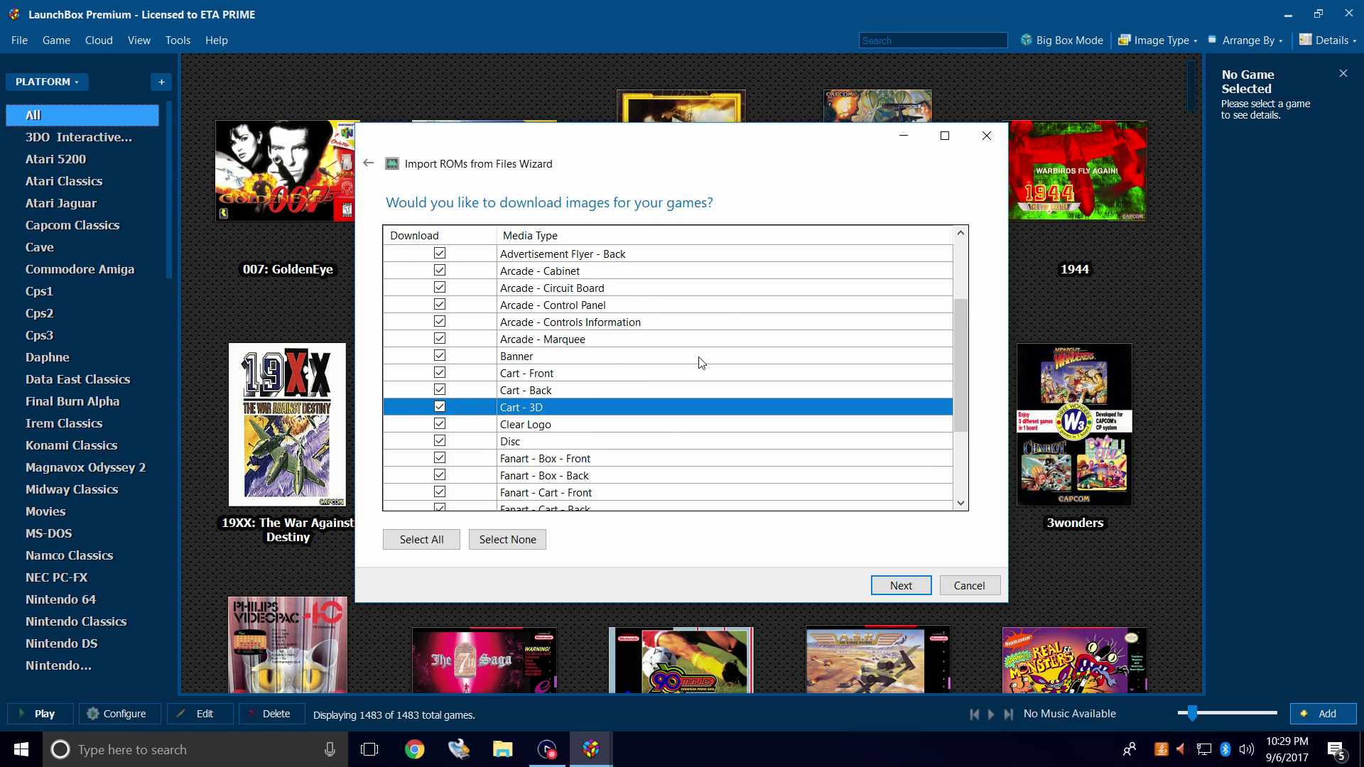
drag(953, 361, 961, 411)
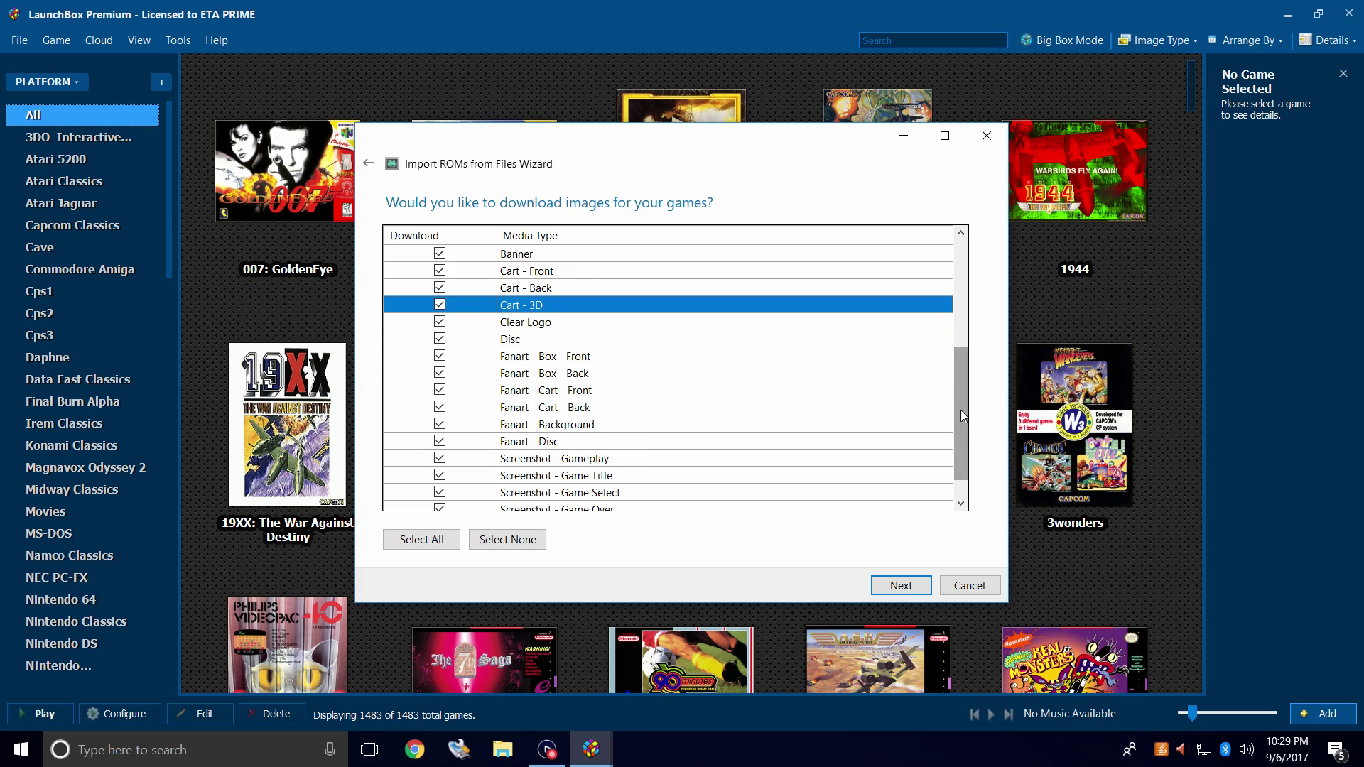
click(895, 590)
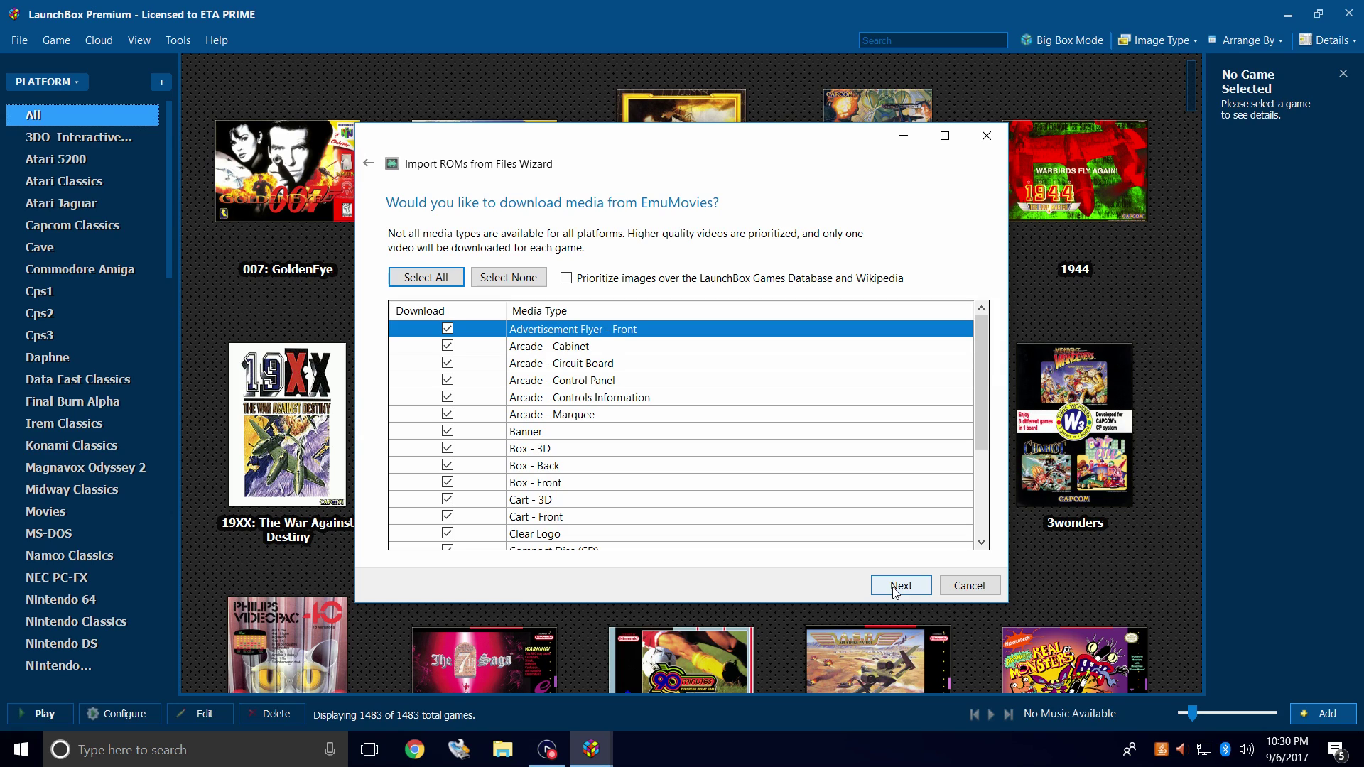
click(896, 591)
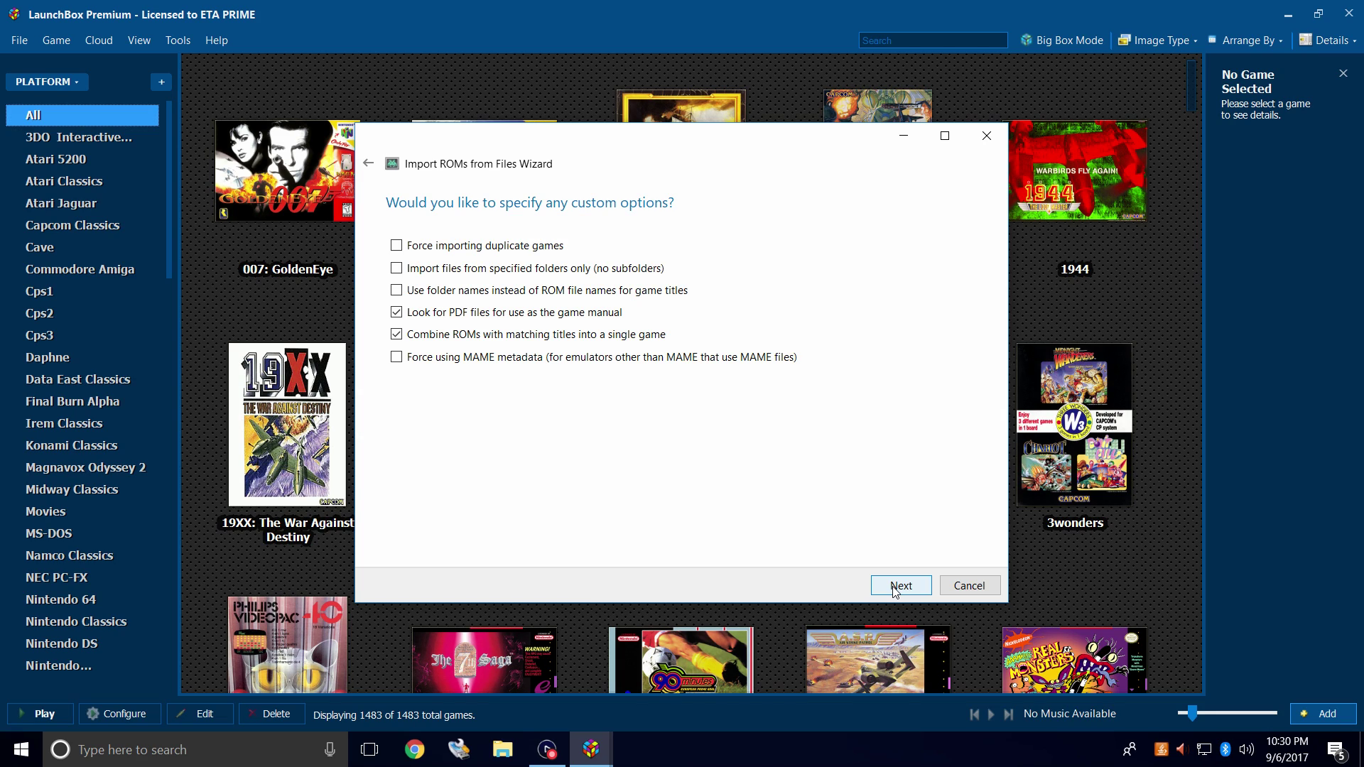
Accept the default custom options, review the list of Atari 2600 games and finish the import.
click(896, 591)
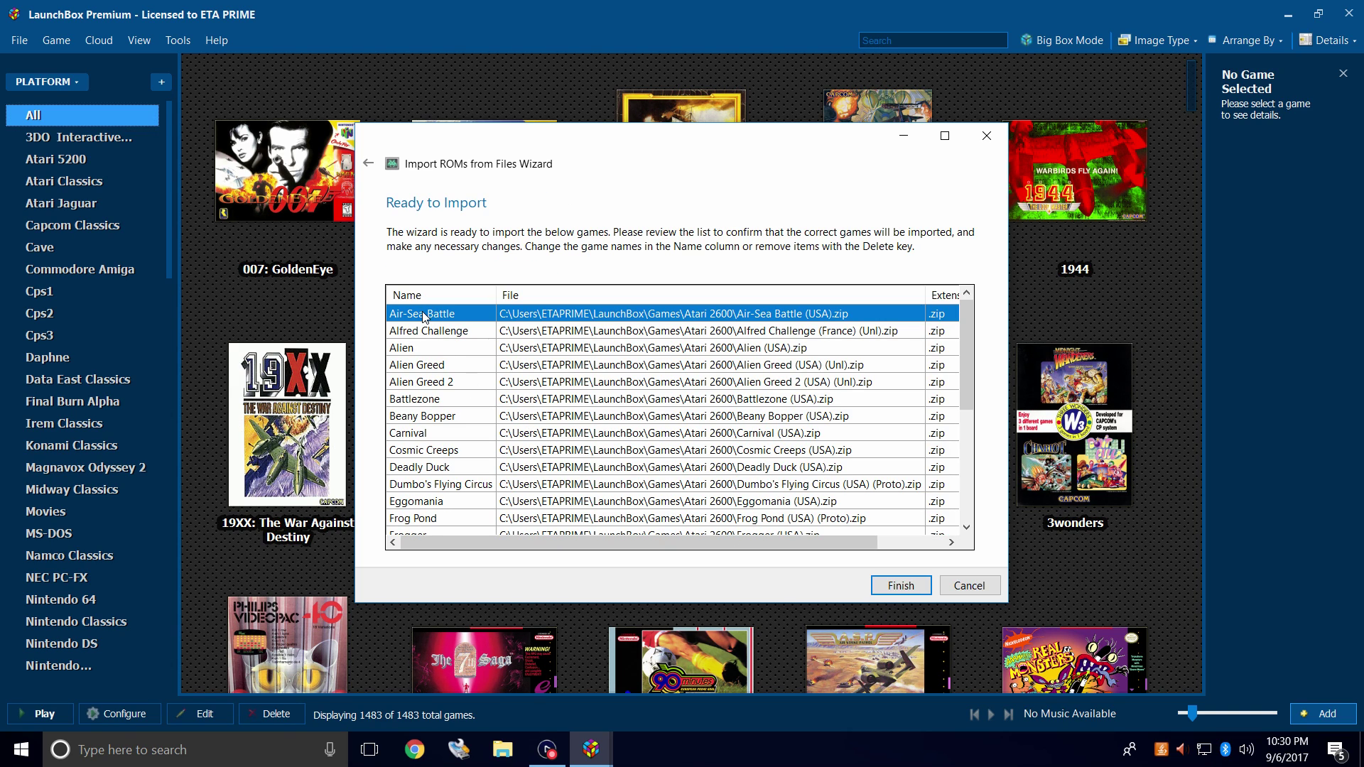
scroll(461, 544, right, 3)
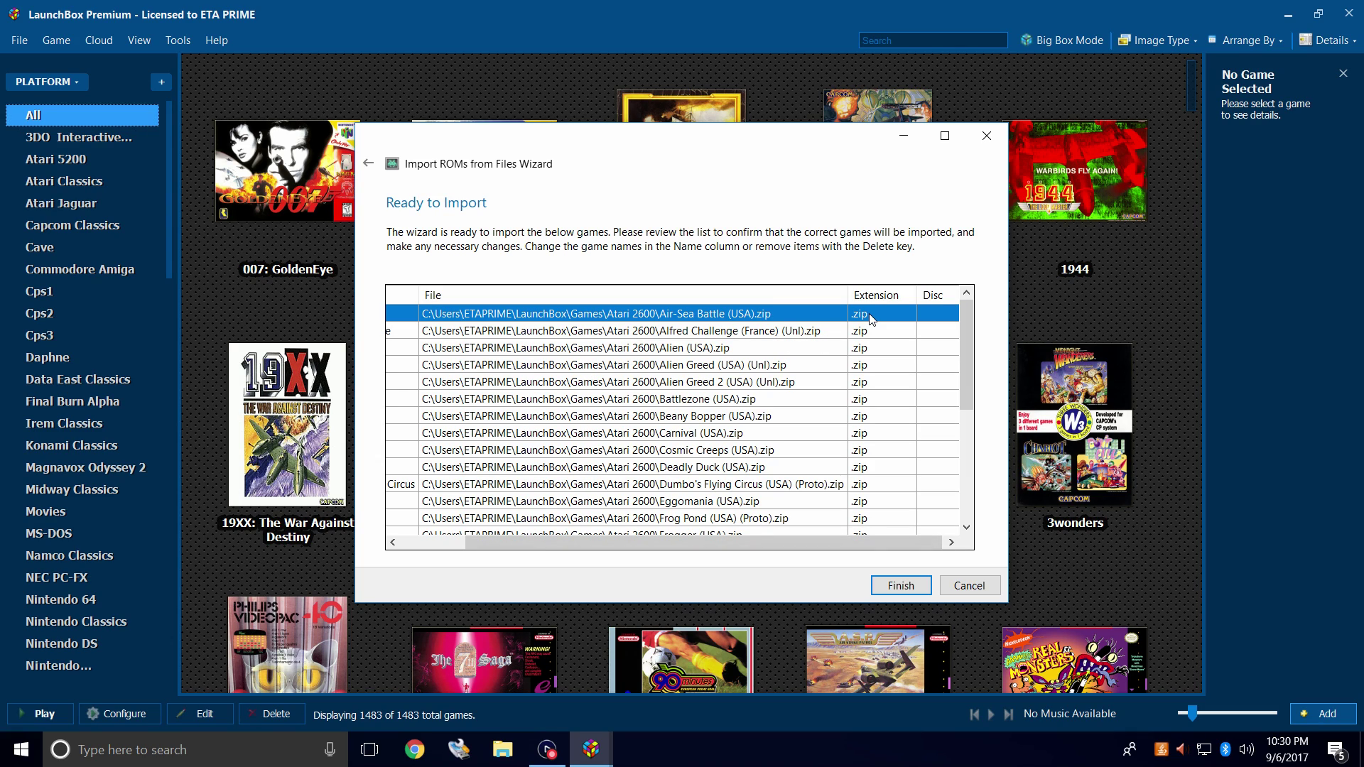
click(896, 585)
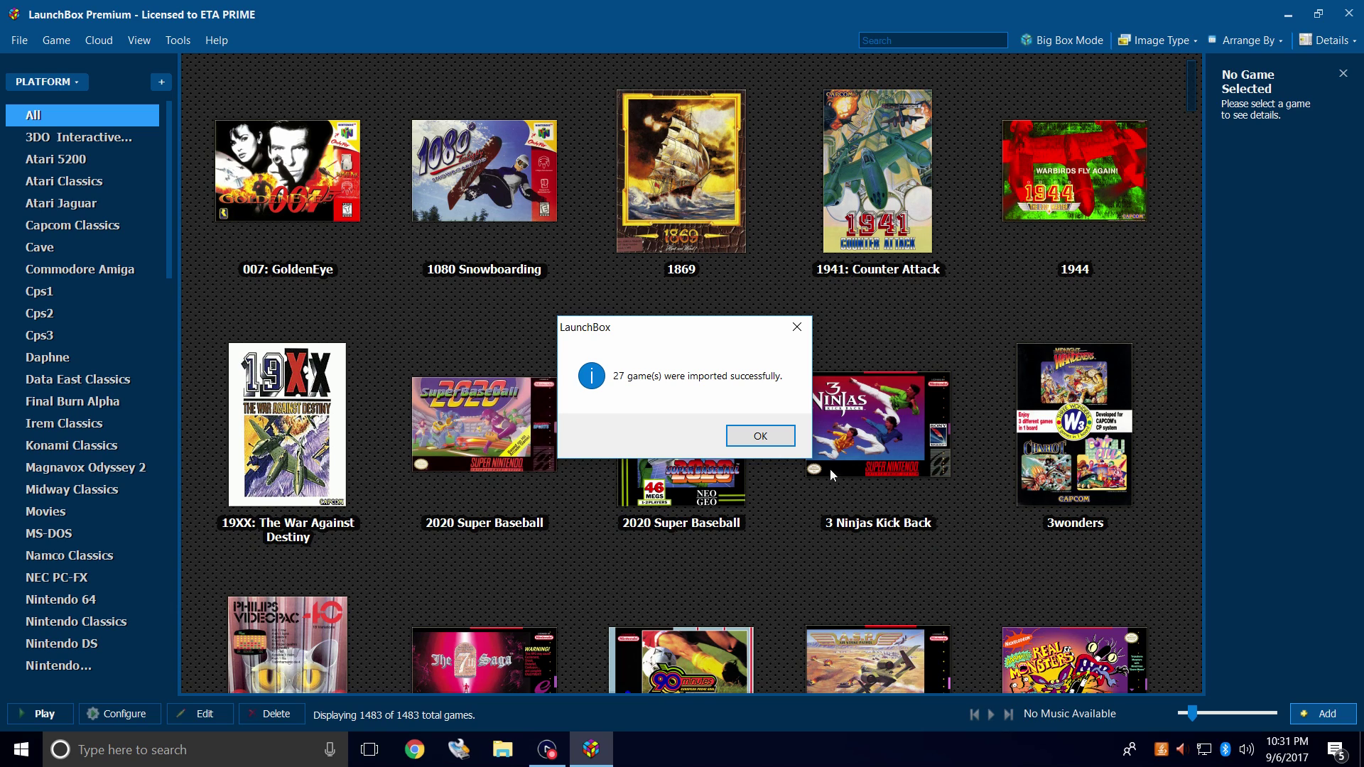
click(763, 433)
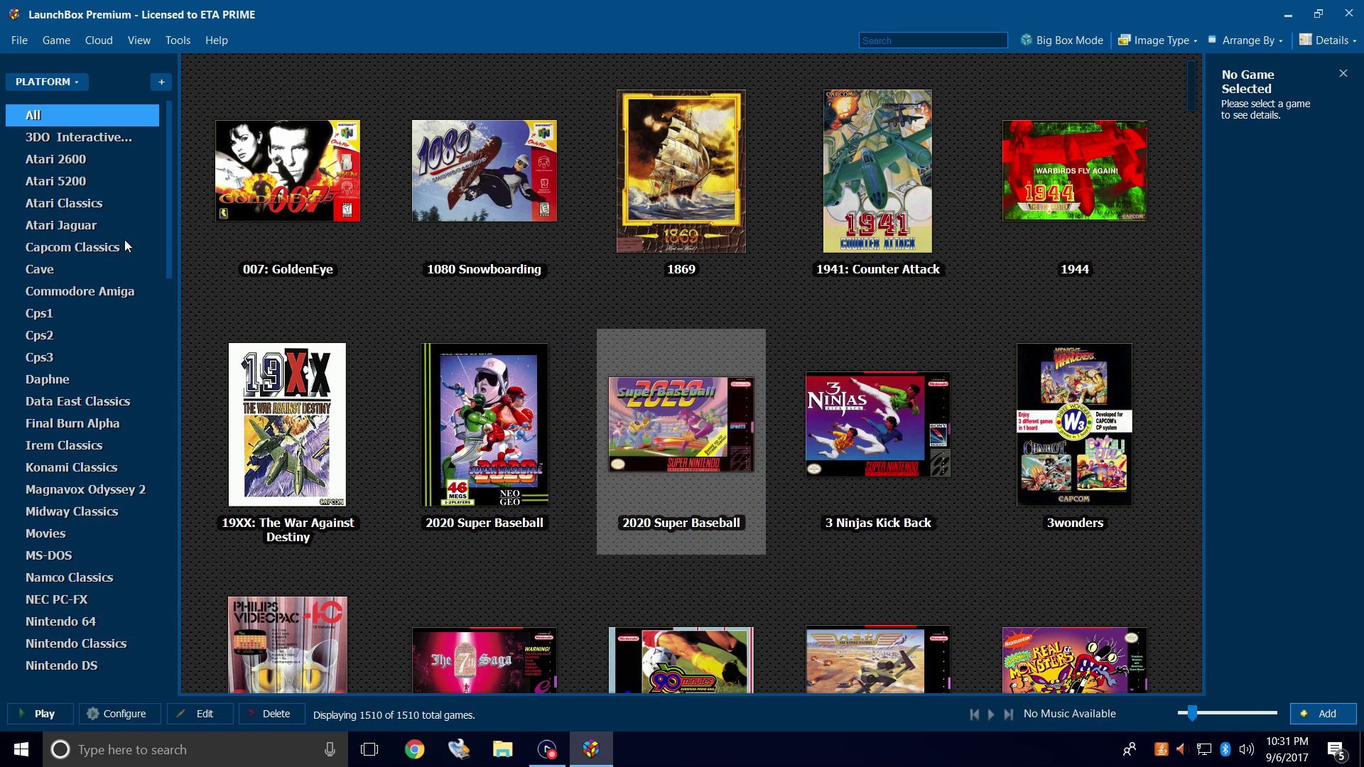
Show the Atari 2600 platform's games and launch Missile Control.
click(81, 163)
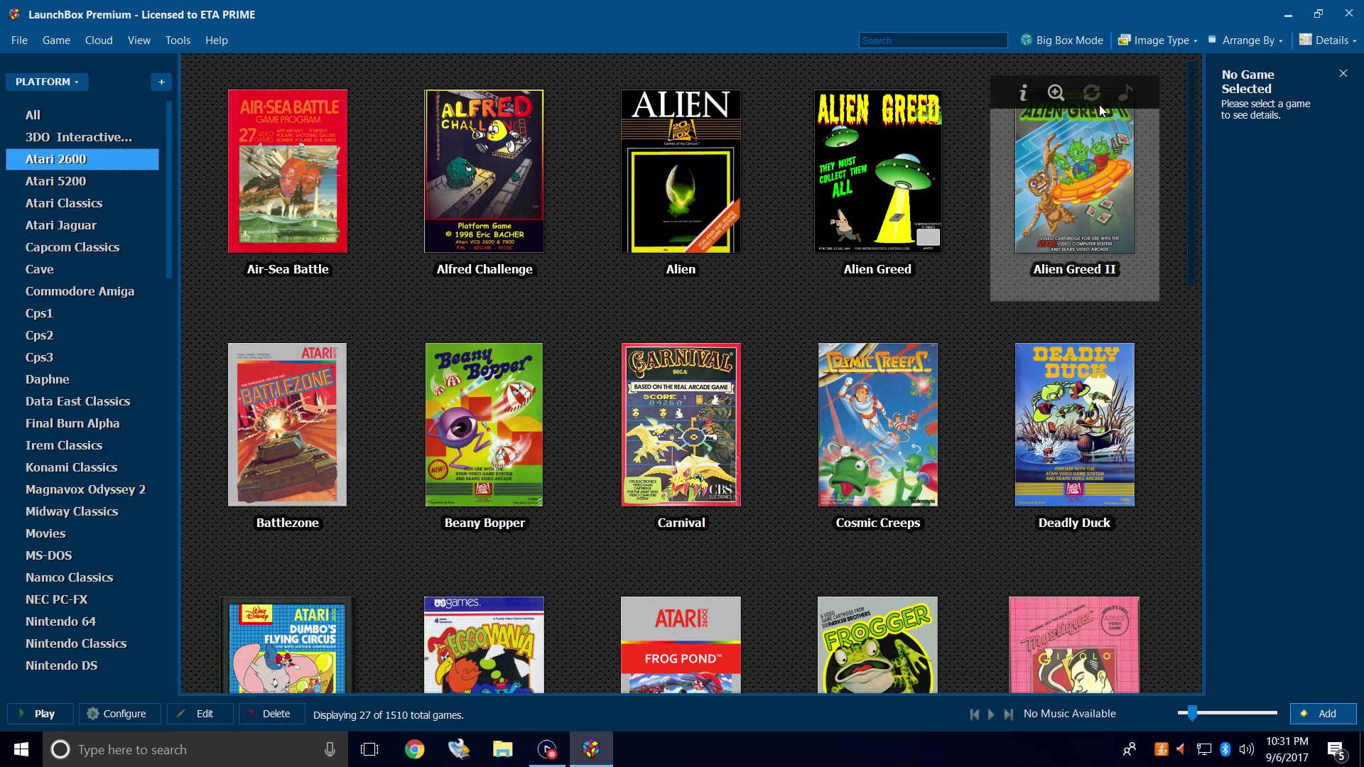
mouse_move(1190, 137)
mouse_down()
mouse_move(1213, 234)
mouse_move(1221, 411)
mouse_move(1195, 528)
mouse_move(1221, 459)
mouse_move(1238, 304)
mouse_move(1212, 122)
mouse_up()
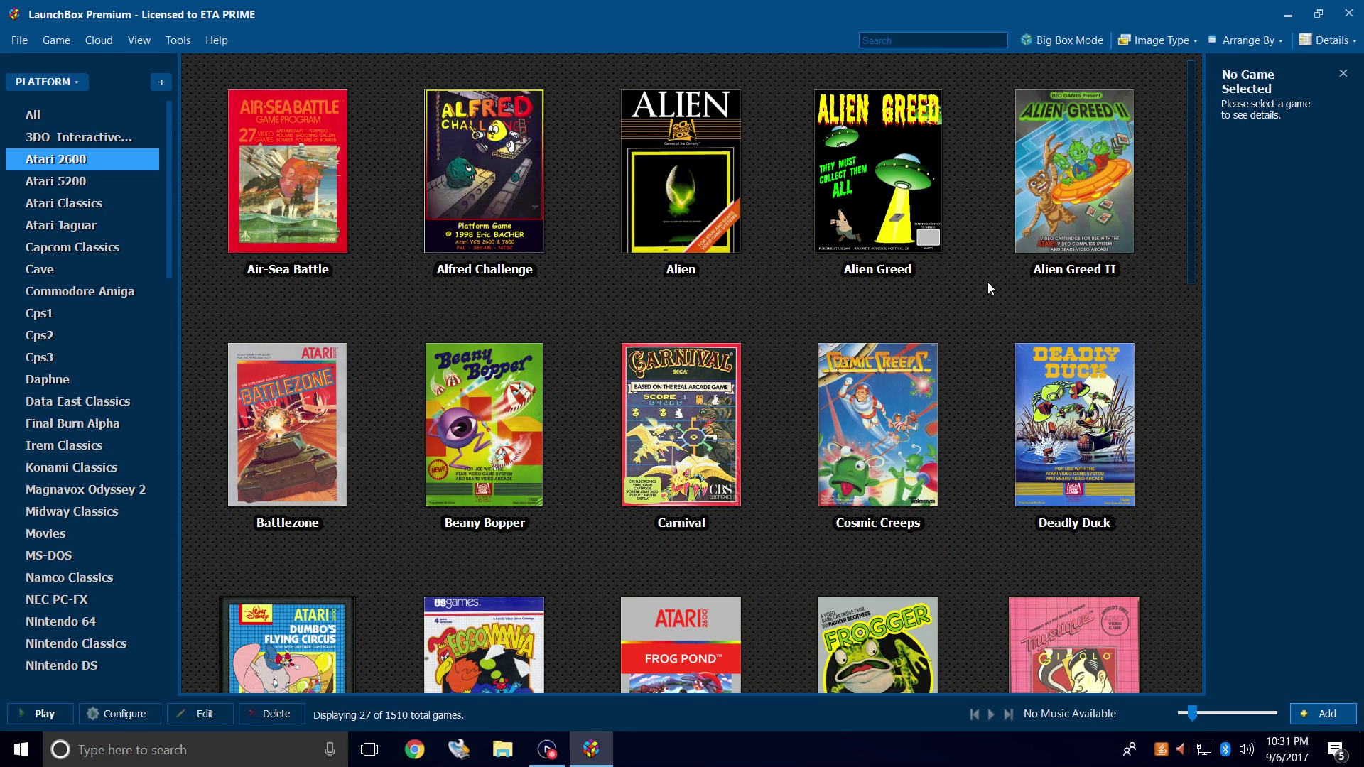
scroll(987, 284, down, 5)
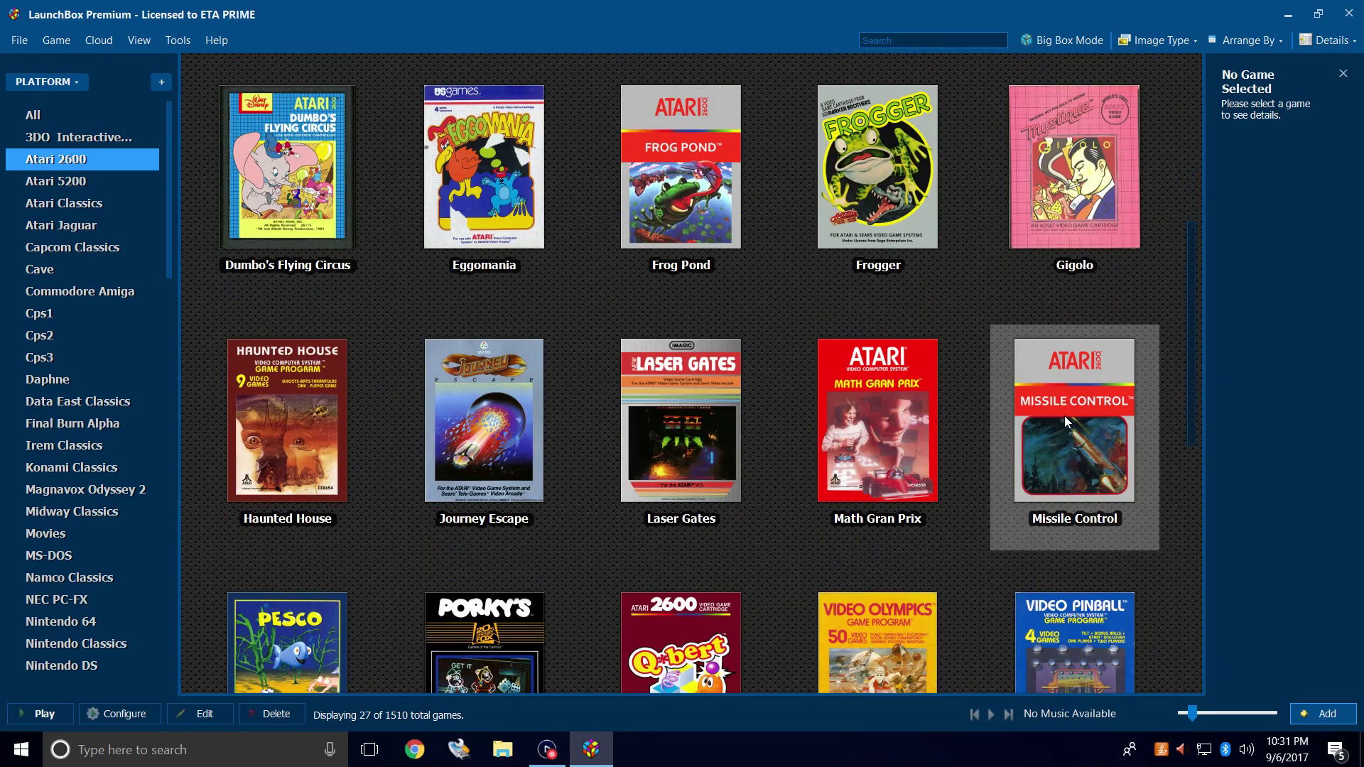
double_click(1064, 416)
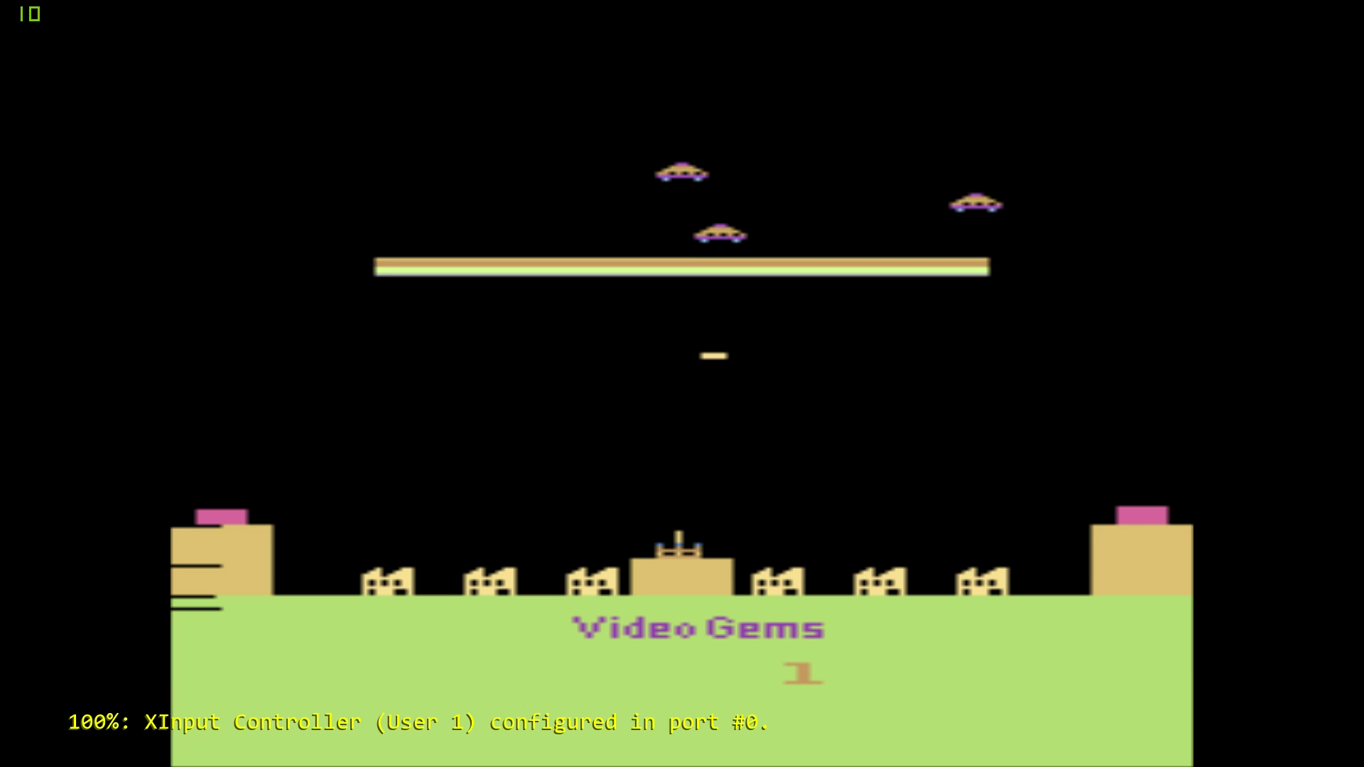